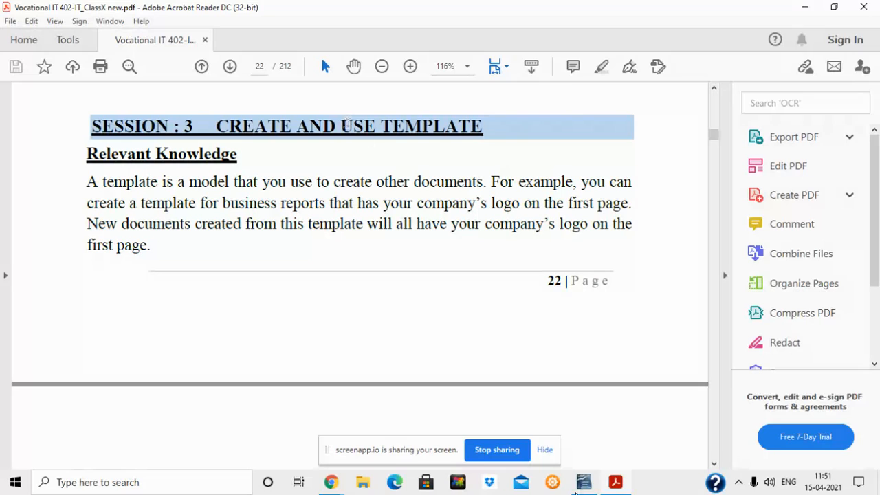
- Bring up the blank OpenOffice Writer document and return to the template session in the Acrobat Reader PDF
click(546, 454)
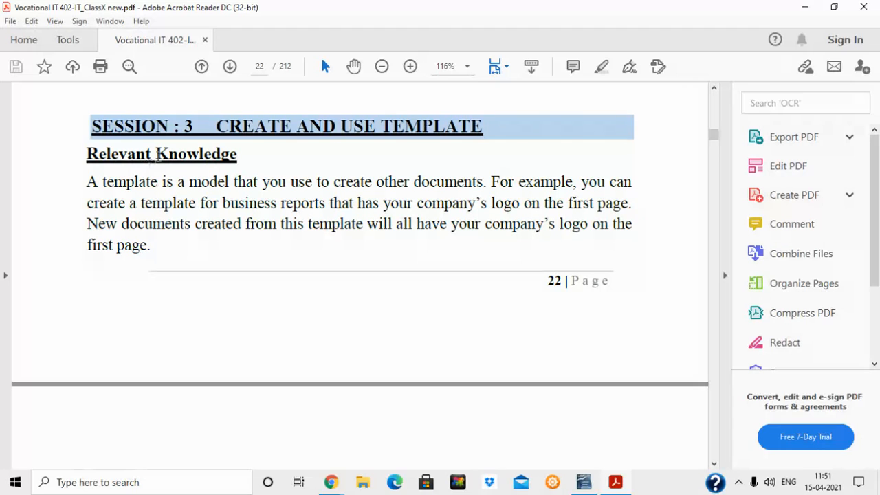
click(586, 483)
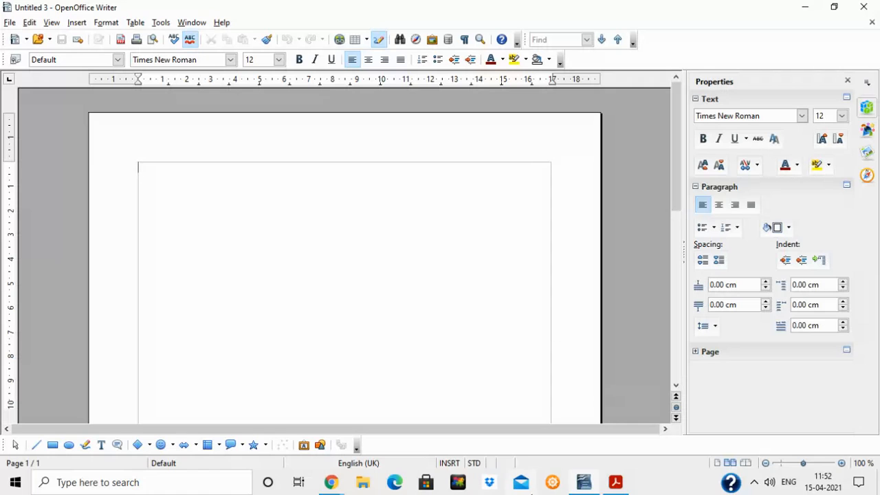
click(616, 483)
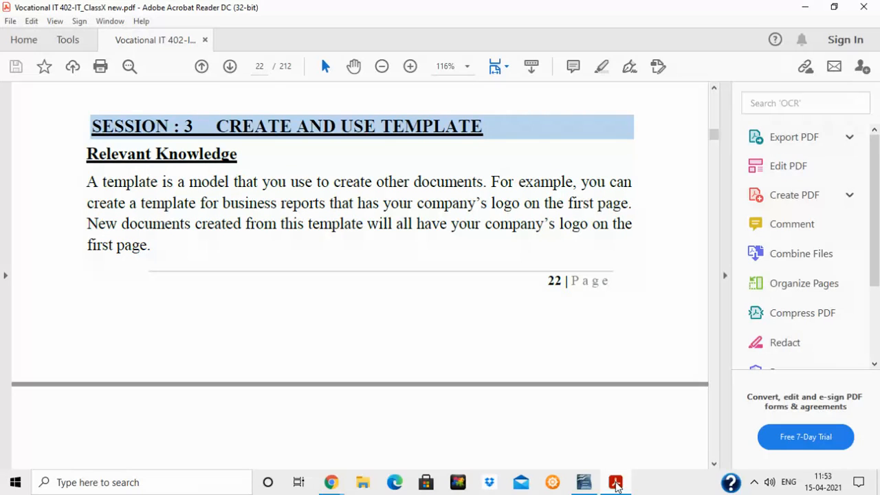
- Read the PDF's explanation of what templates can contain and how documents are based on a default template
key(Down)
key(Down)
key(Down)
key(Down)
key(Down)
key(Down)
key(Down)
key(Down)
key(Down)
key(Down)
key(Down)
key(Down)
key(Down)
key(Down)
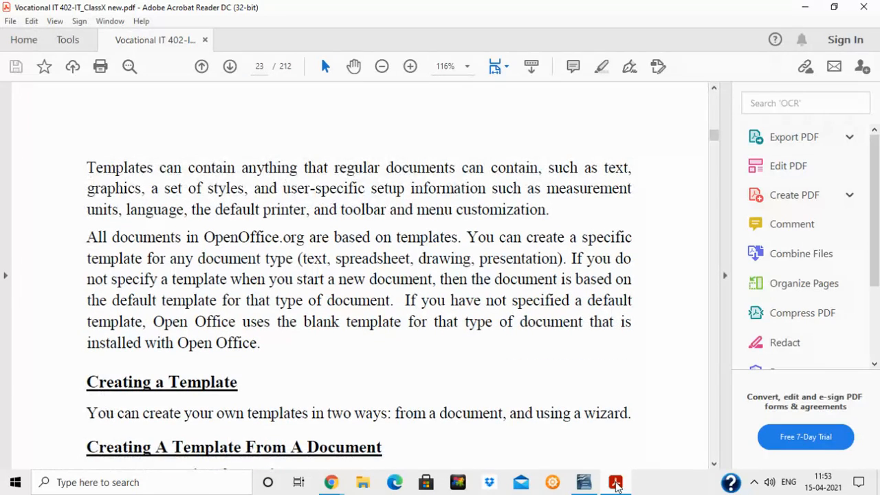
key(Down)
key(Down)
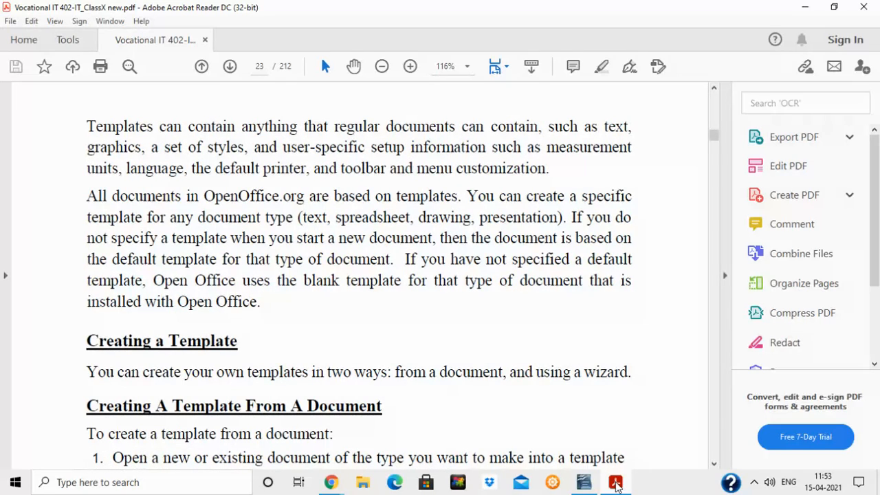
key(Down)
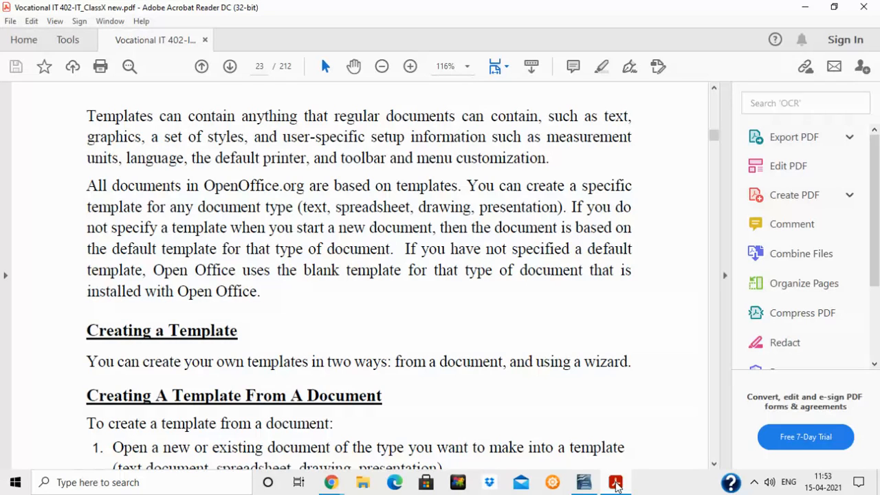
- Read the PDF's instructions for creating a template from a document, down to the Template Dialog illustration
key(Down)
key(Down)
key(Down)
key(Down)
key(Down)
key(Down)
key(Down)
key(Down)
key(Down)
key(Down)
key(Down)
key(Down)
key(Down)
key(Down)
key(Down)
key(Down)
key(Down)
key(Down)
key(Down)
key(Down)
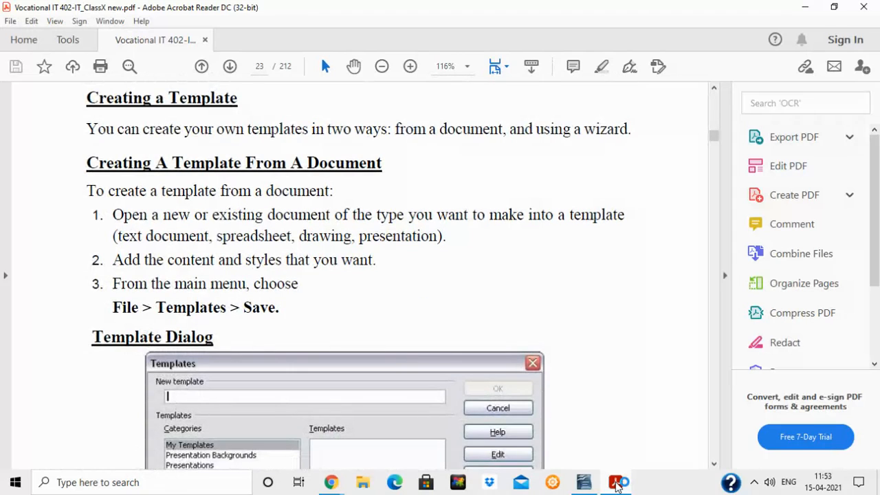
key(Down)
key(Down)
key(Down)
key(Down)
key(Down)
key(Down)
key(Down)
key(Down)
key(Down)
key(Down)
key(Down)
key(Down)
key(Down)
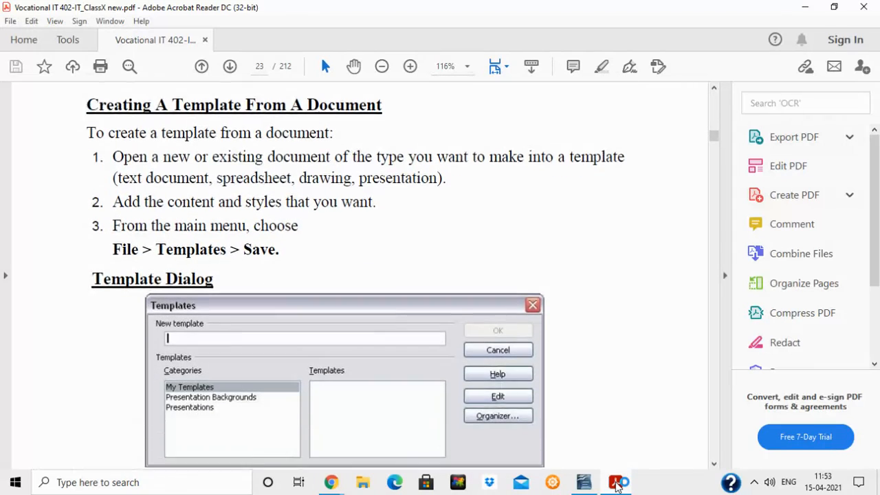
key(Up)
key(Up)
key(Up)
key(Up)
key(Up)
key(Up)
key(Up)
key(Up)
key(Up)
key(Up)
key(Up)
key(Up)
key(Up)
key(Up)
key(Up)
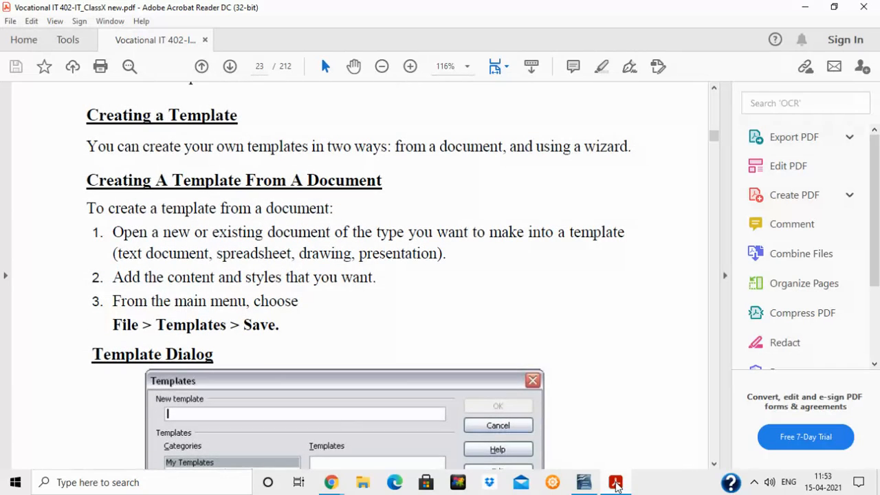
- Switch to OpenOffice Writer and open the My Templates folder in the Templates and Documents dialog
click(583, 482)
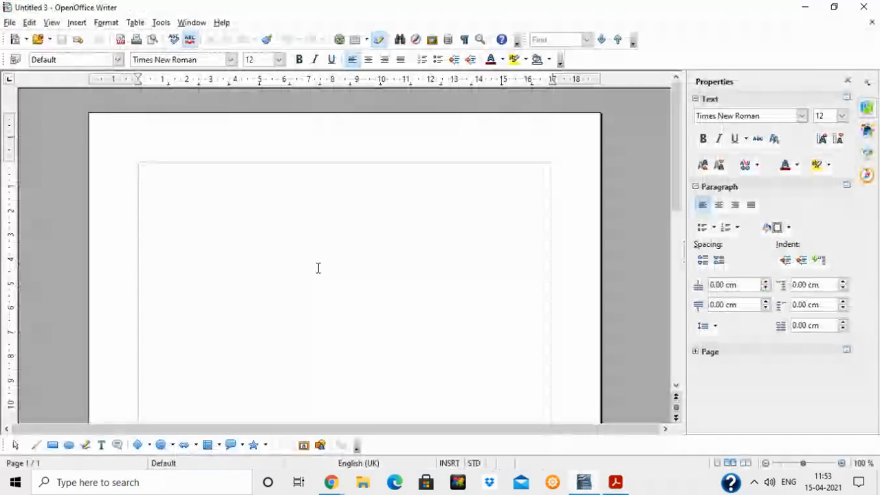
click(9, 23)
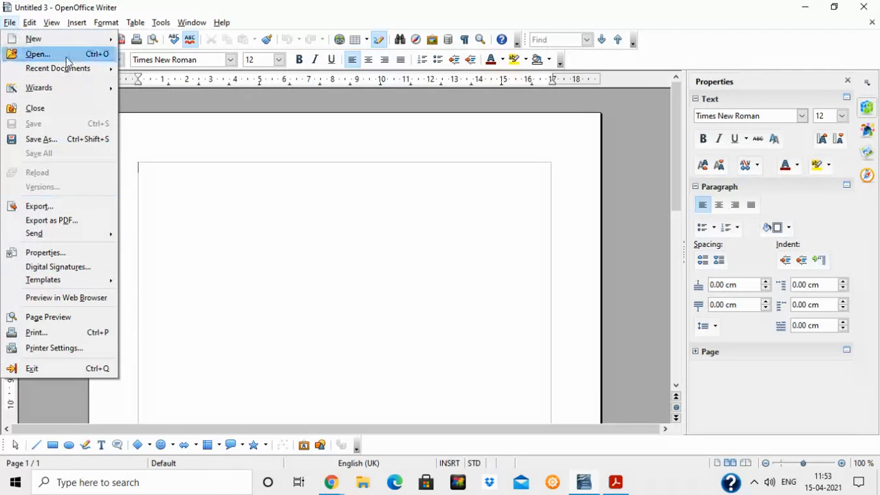
mouse_move(88, 41)
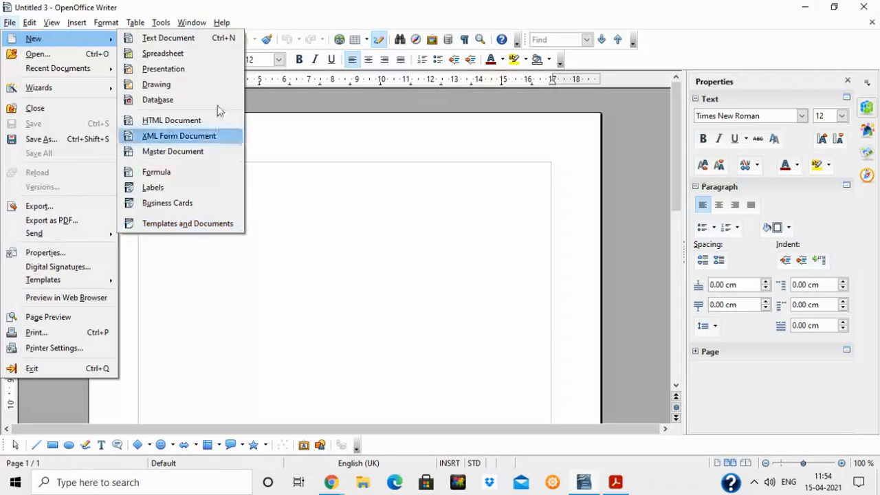
click(213, 232)
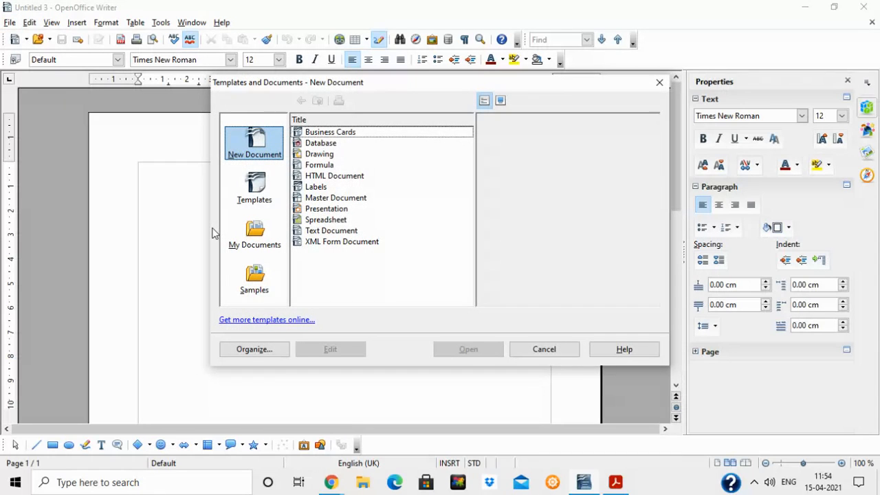
click(255, 192)
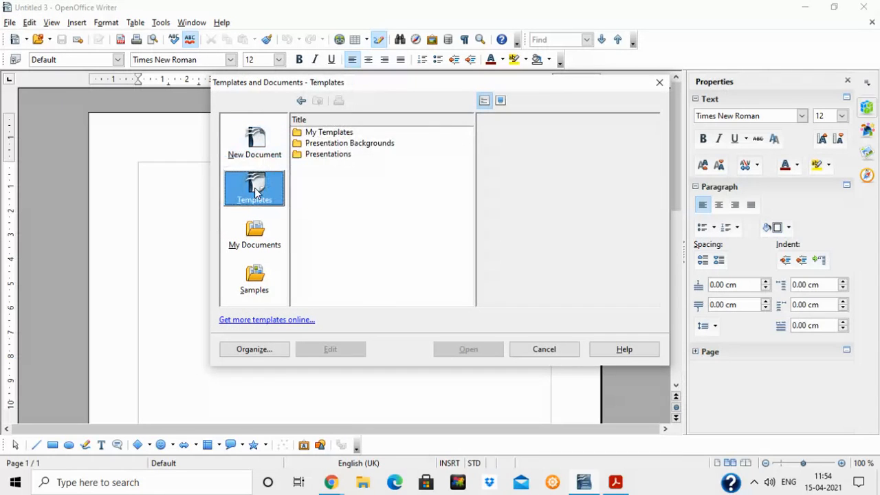
double_click(338, 133)
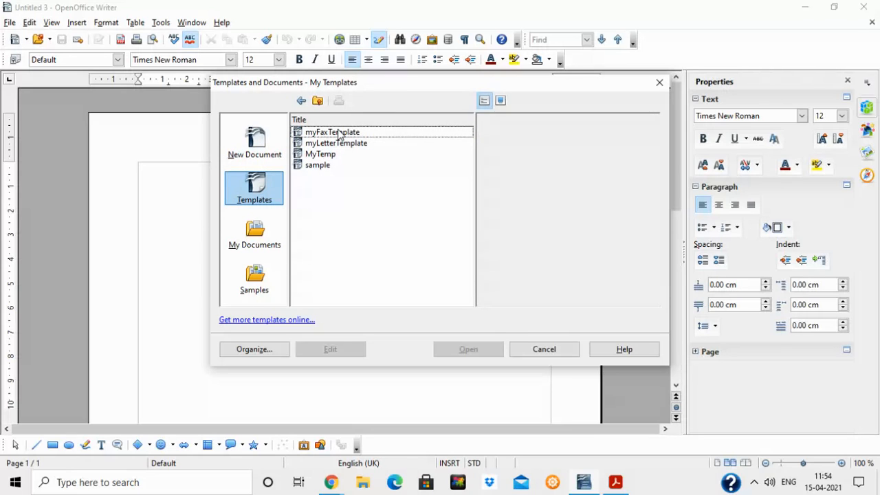
- Check the details of the saved templates and create a new document from myLetterTemplate
click(339, 134)
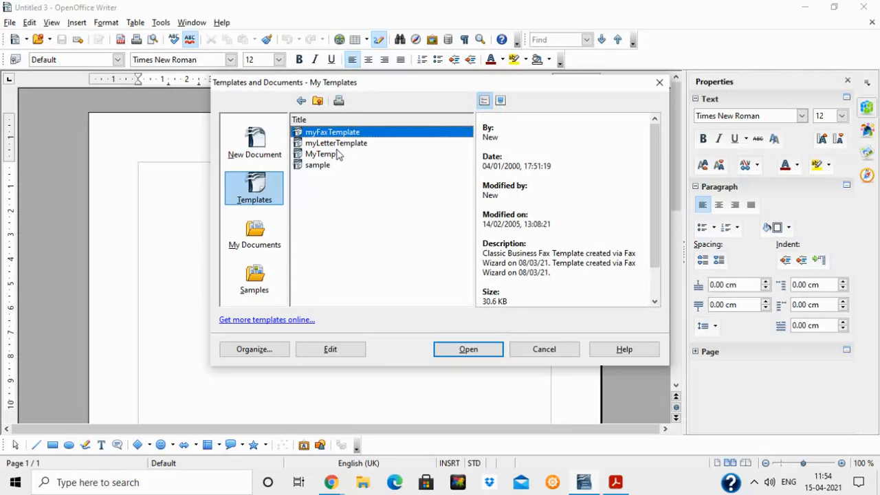
click(344, 154)
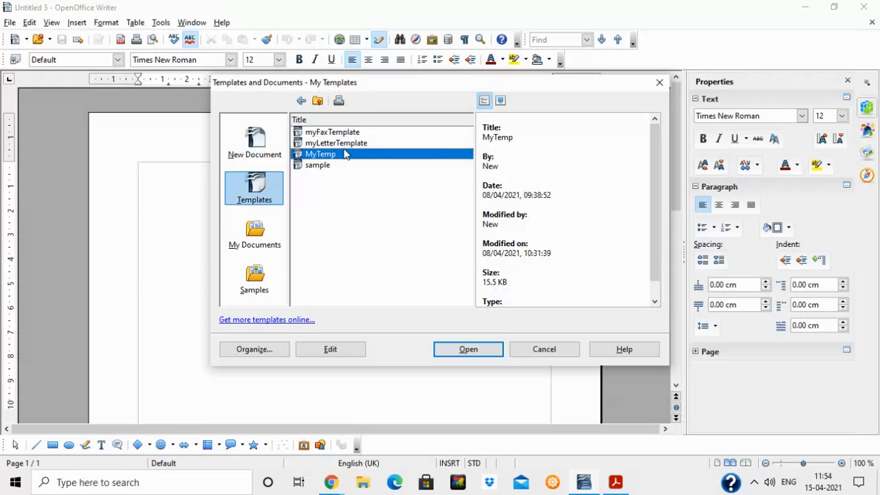
click(340, 144)
click(341, 154)
click(344, 133)
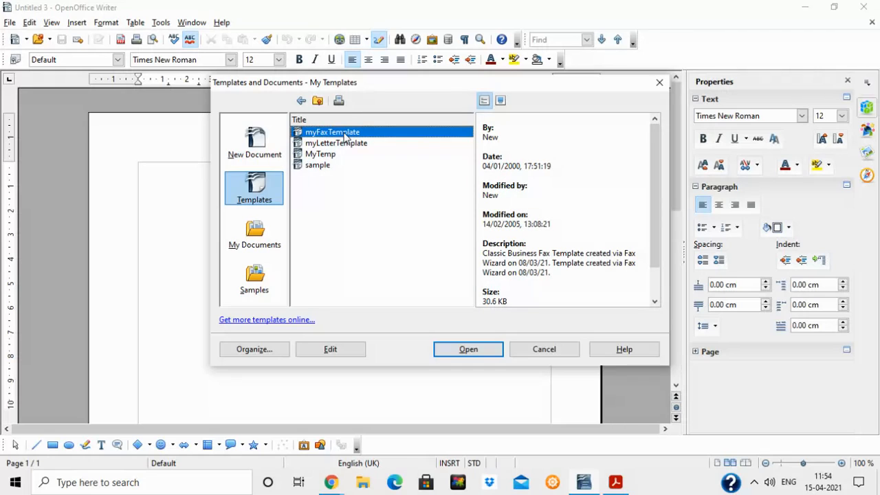
click(346, 144)
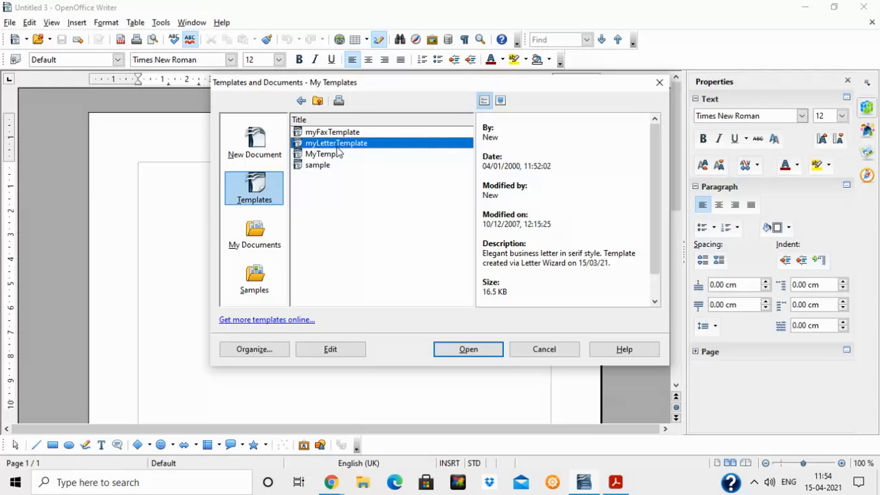
click(463, 351)
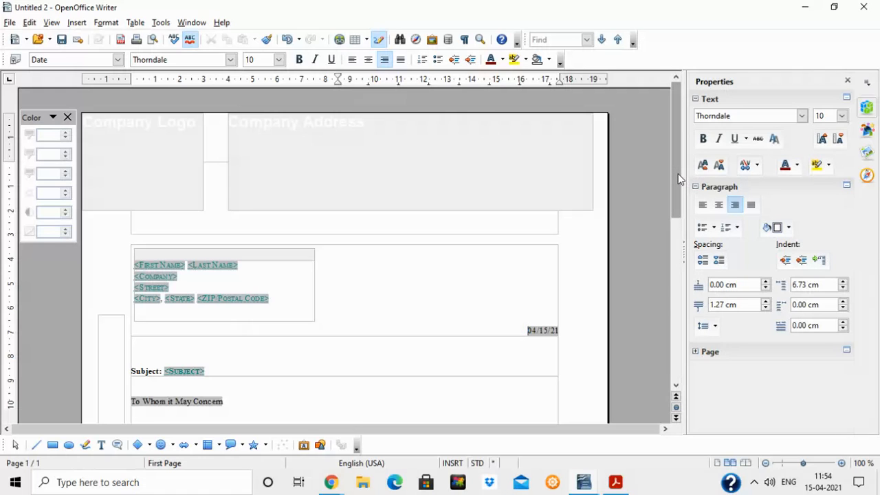
- Replace the Company Address placeholder in the letterhead with the company's address
click(261, 121)
drag(232, 119, 365, 131)
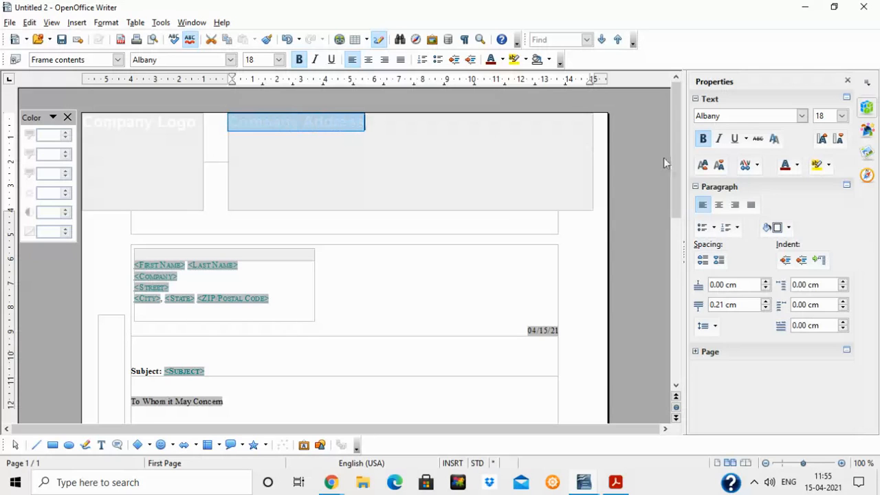
mouse_move(675, 156)
mouse_down()
mouse_move(669, 295)
mouse_move(673, 147)
mouse_move(623, 360)
mouse_move(648, 216)
mouse_move(655, 111)
mouse_up()
text(Sector 35, Gurgaon)
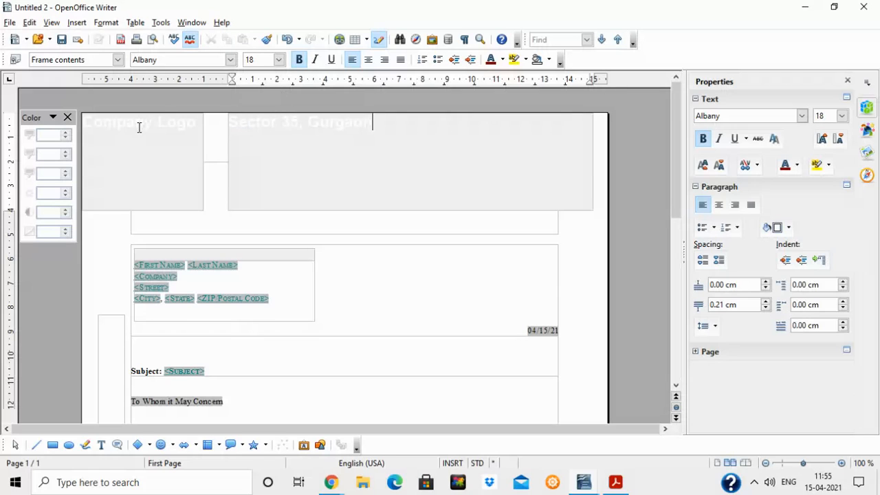
- Delete the Company Logo placeholder text from the letterhead's logo frame
click(138, 128)
drag(197, 124, 65, 110)
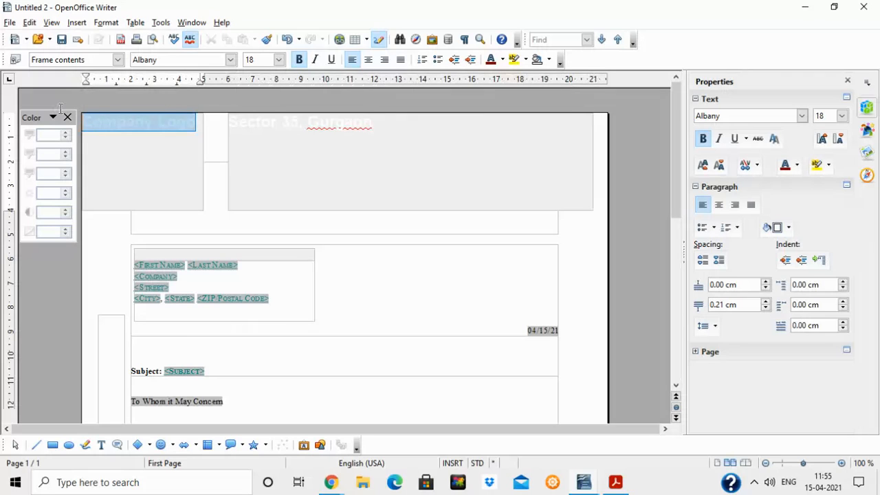
key(Delete)
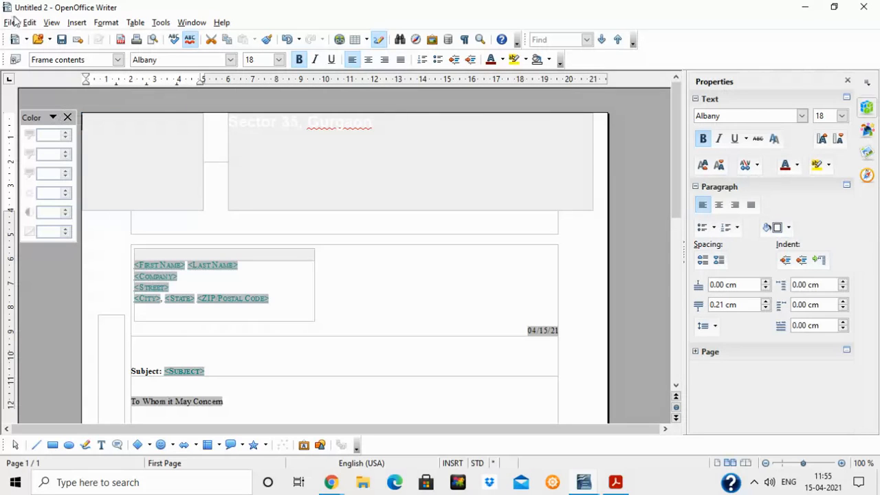
- Insert the picture mobiluser.jpg as a link in the logo frame and shrink it to about 3.85 × 1.54 cm
click(80, 23)
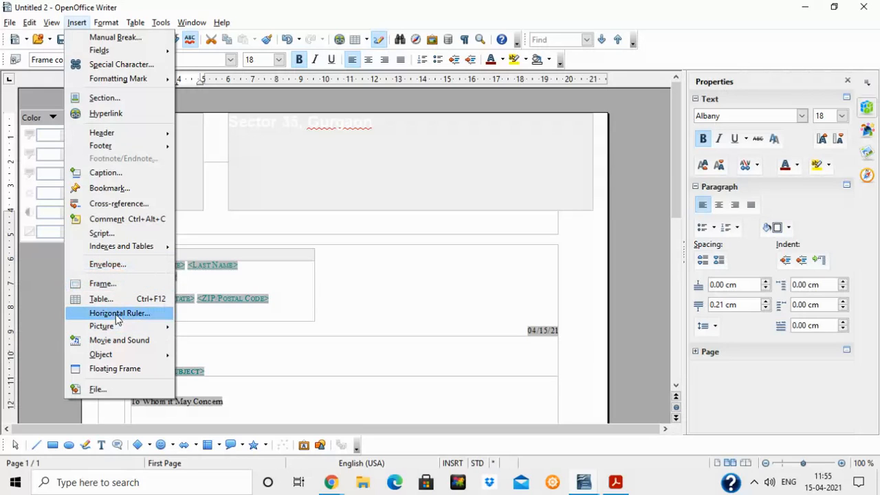
mouse_move(120, 326)
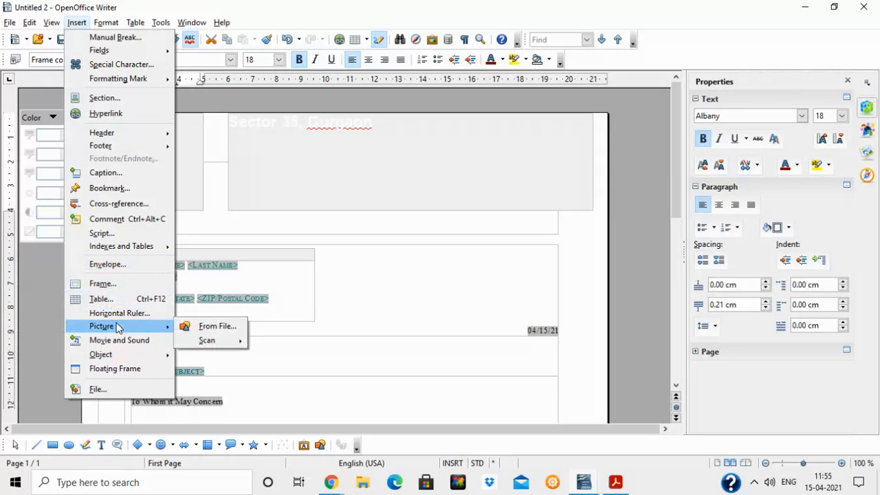
click(213, 327)
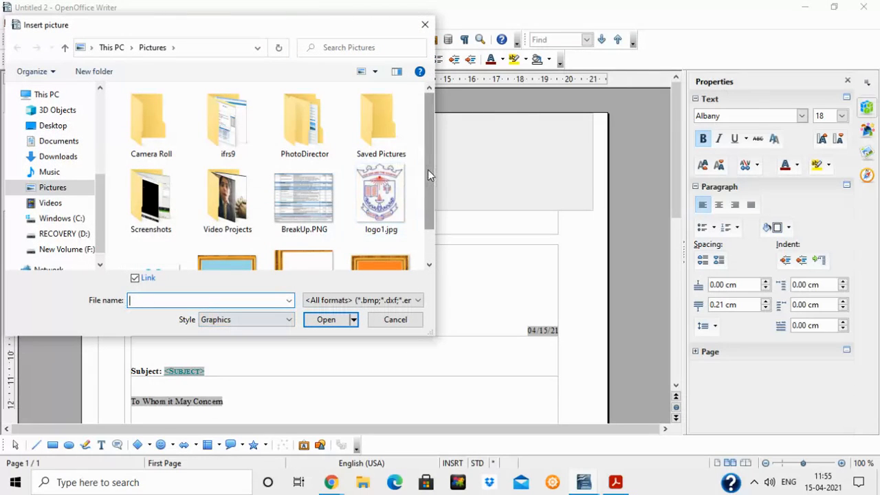
drag(428, 169, 428, 213)
click(152, 240)
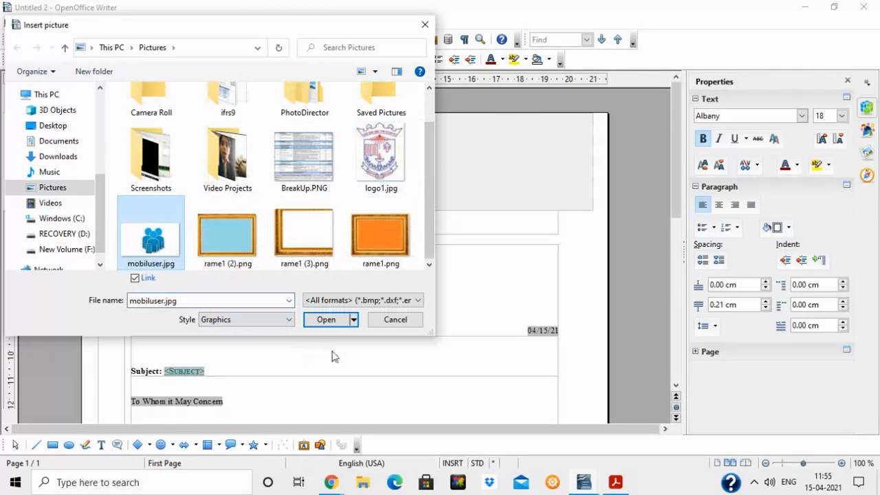
click(328, 319)
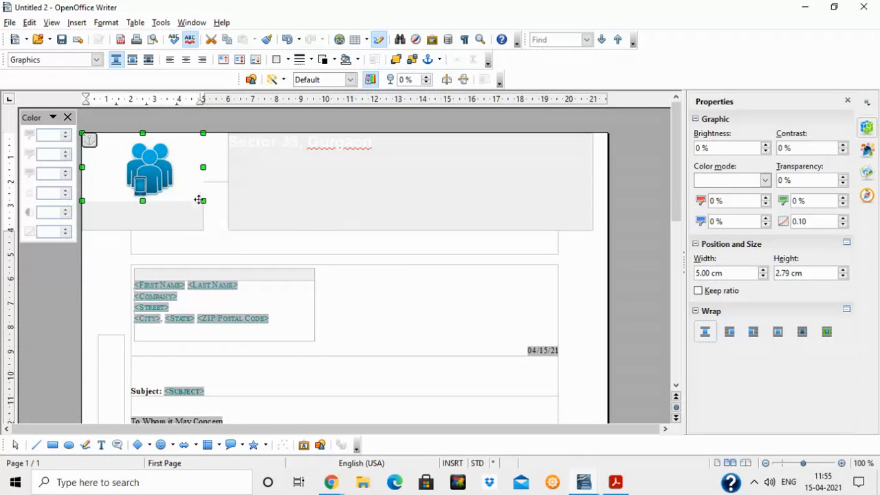
drag(205, 132, 126, 177)
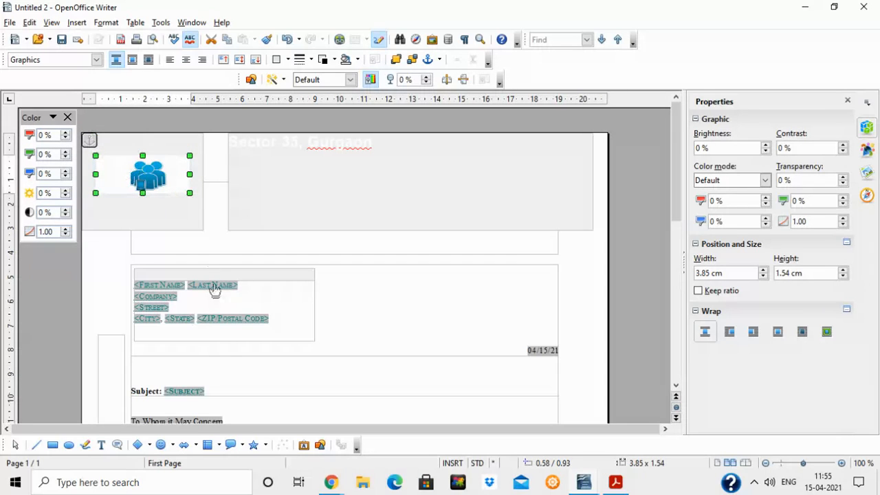
- Fill in the recipient's first and last name in the address block and set the company to Microsoft
click(174, 288)
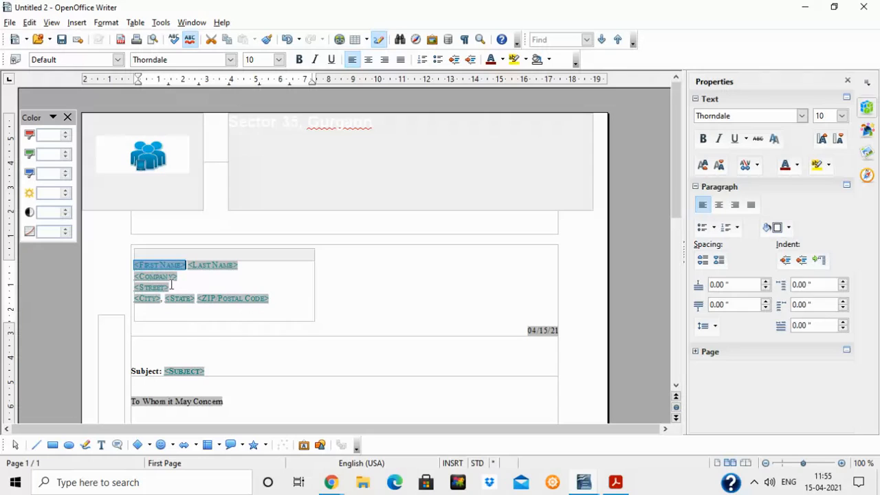
text(Sir)
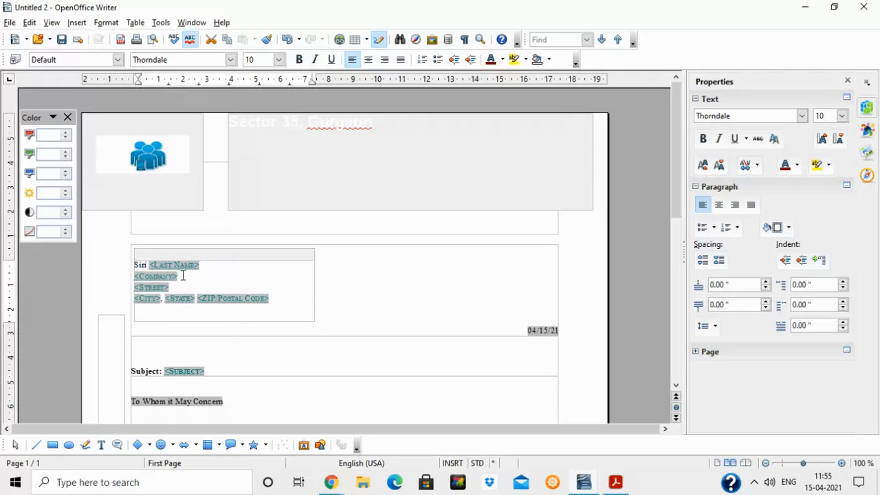
click(186, 267)
text(Thames)
click(158, 282)
text(Microsoft)
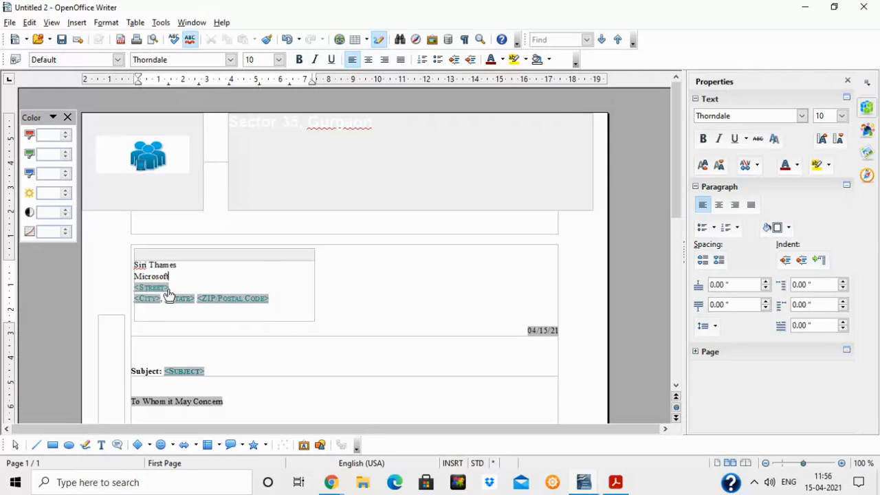
- Replace the letter's body text placeholder with "this is to inform you" followed by filler characters
click(176, 372)
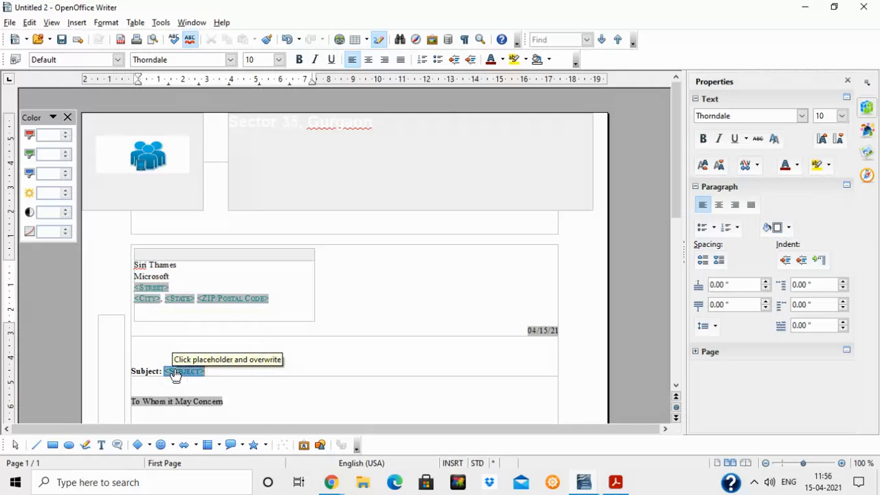
drag(678, 198, 676, 270)
click(215, 263)
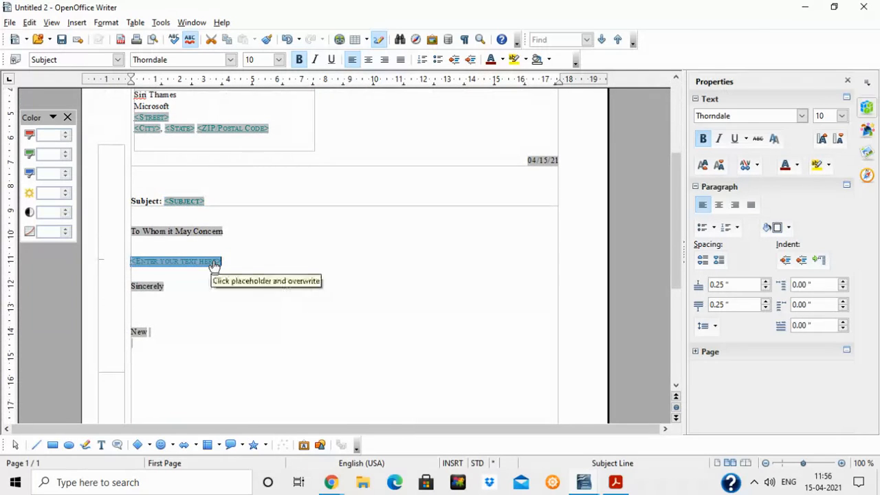
text(this is to inform you..cmcm.c)
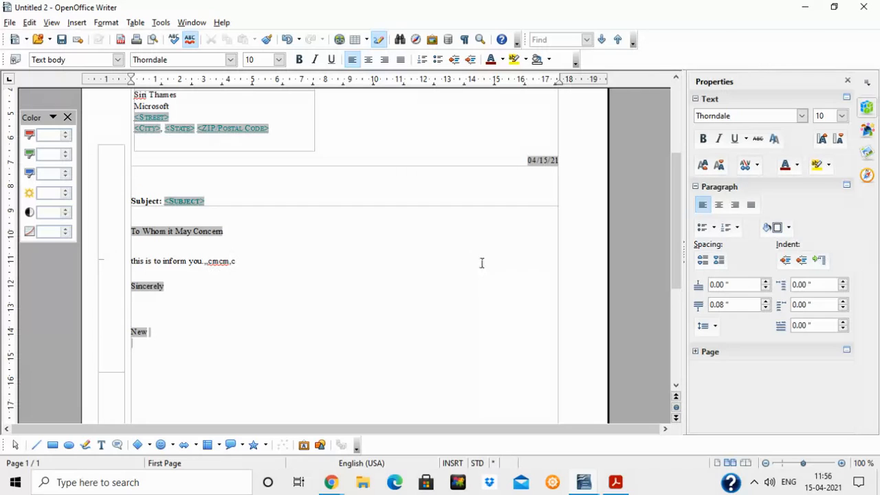
- Close the customised letter and discard its changes
drag(678, 287, 679, 207)
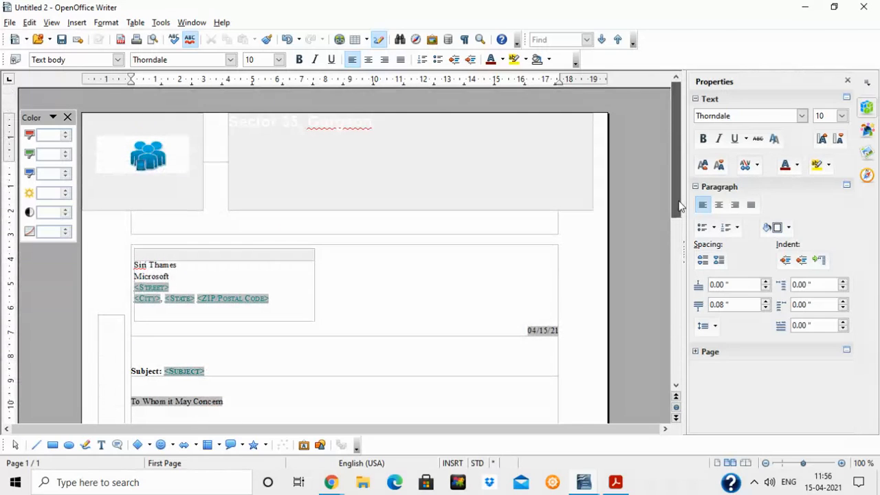
click(10, 23)
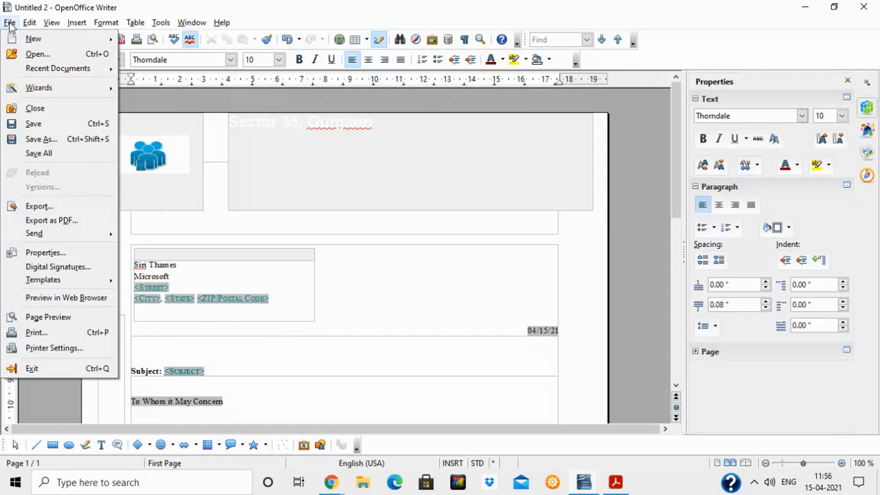
click(35, 108)
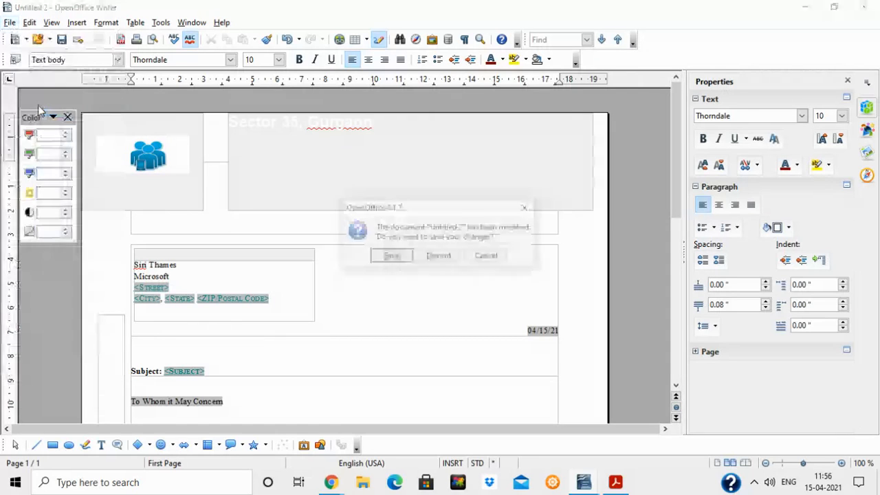
click(438, 256)
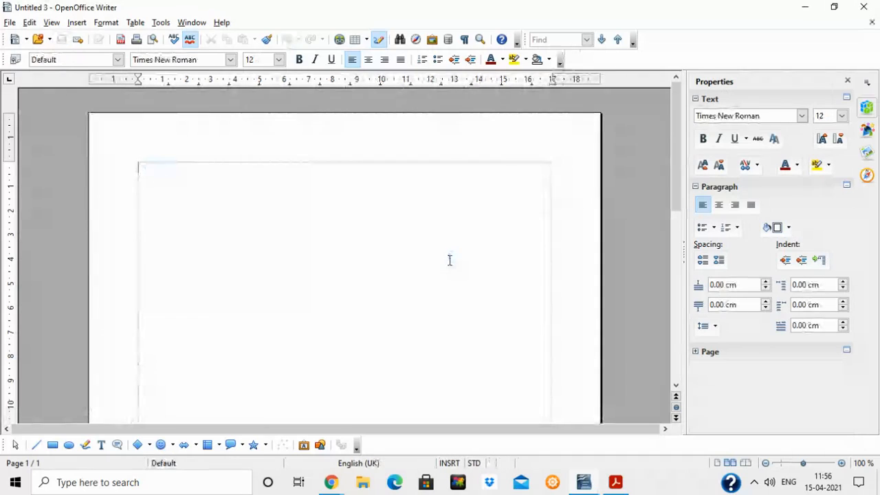
- Start a new Business Cards document from the Templates and Documents dialog's new document types
click(9, 23)
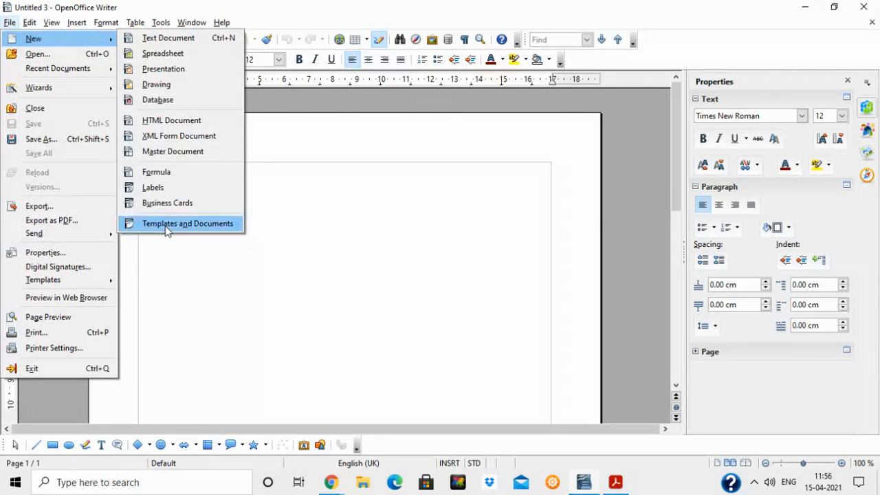
click(168, 232)
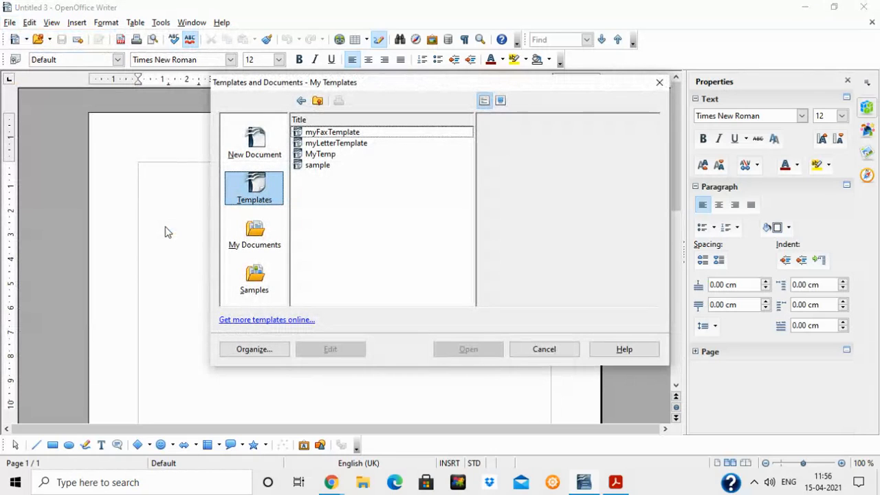
click(259, 152)
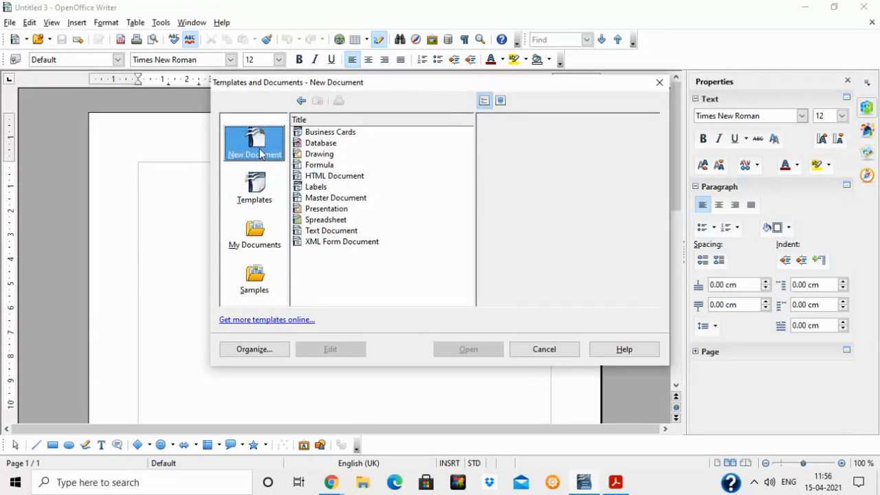
click(351, 133)
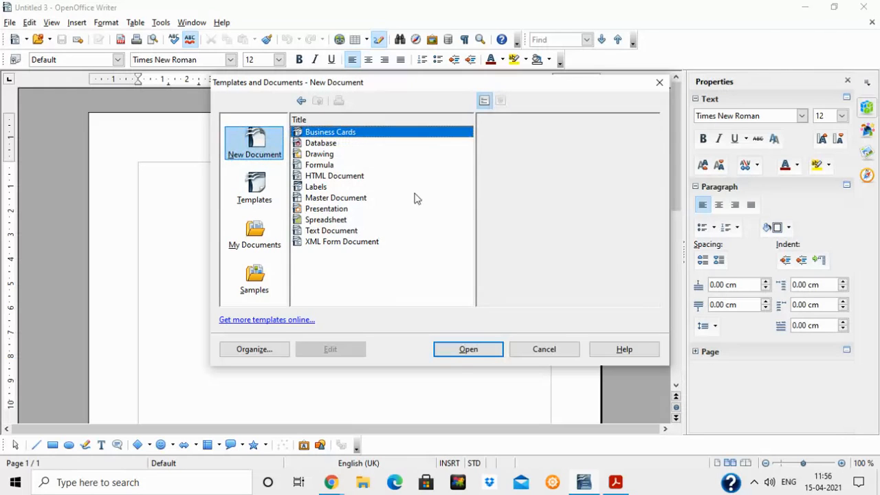
click(462, 354)
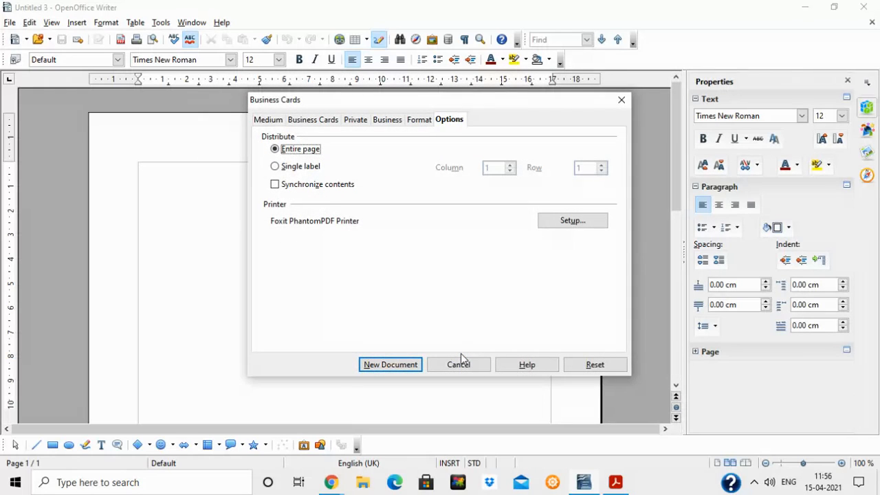
- Choose the "Elegant, with Name, without Slogan" content layout for the business card
click(269, 121)
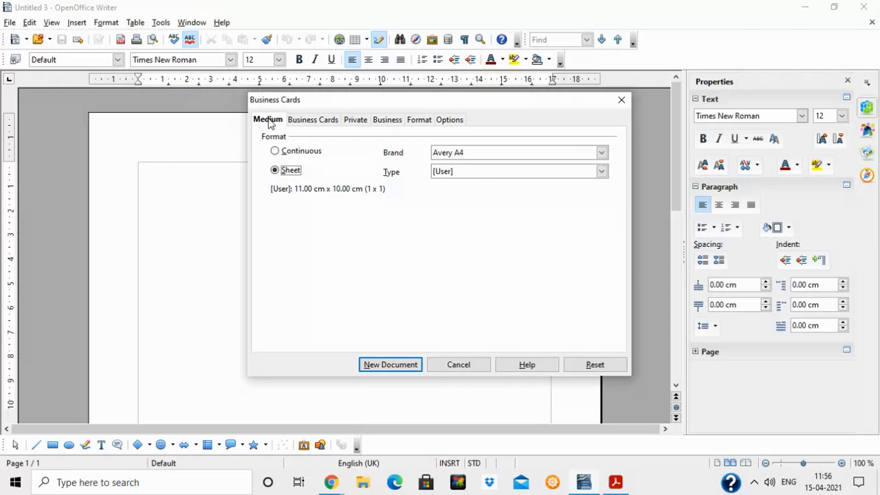
click(318, 120)
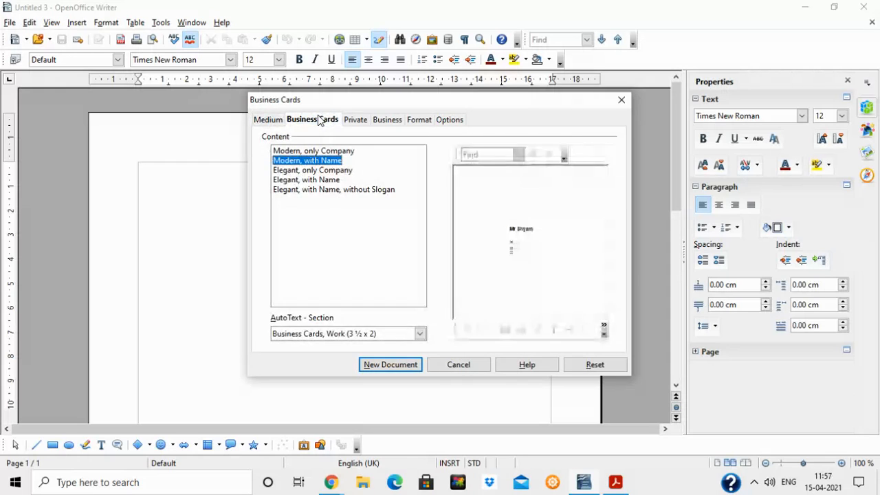
click(327, 170)
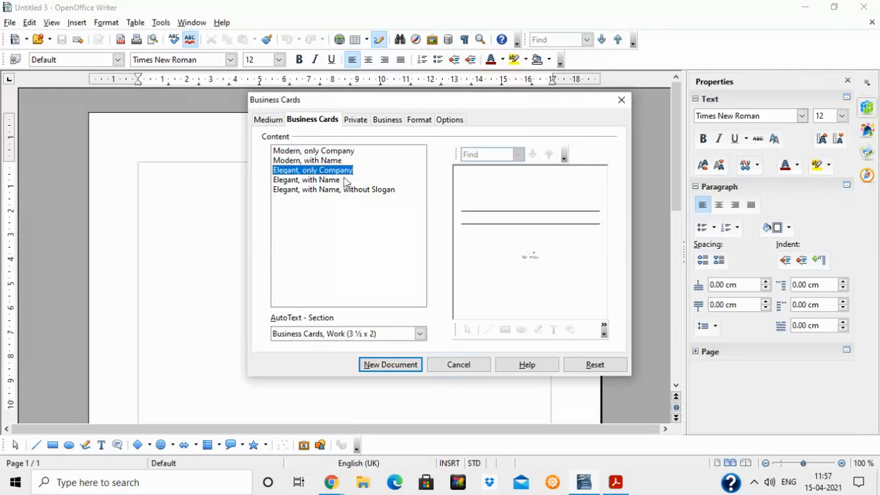
click(297, 181)
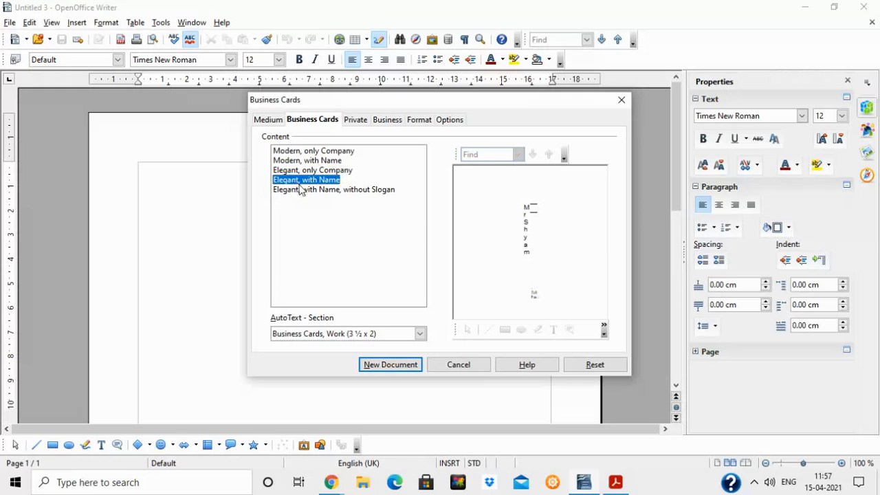
click(300, 190)
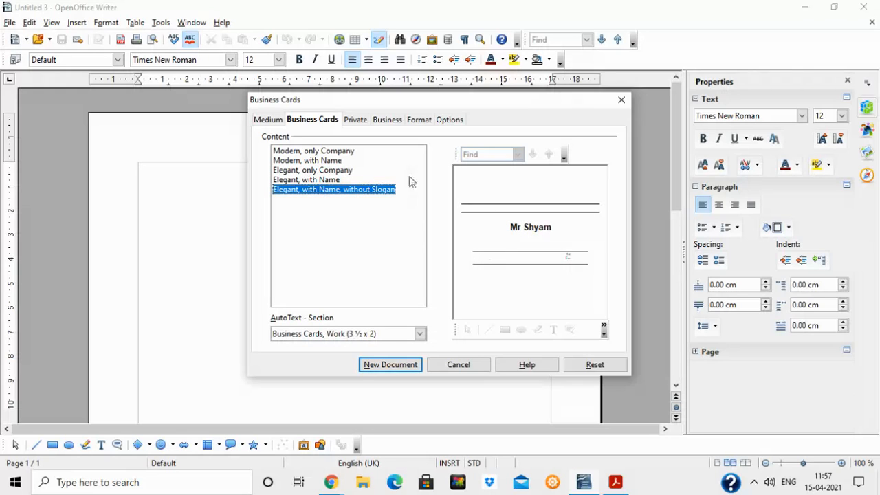
- Review the card's private data and enter Microsoft as the company in its business data
click(361, 122)
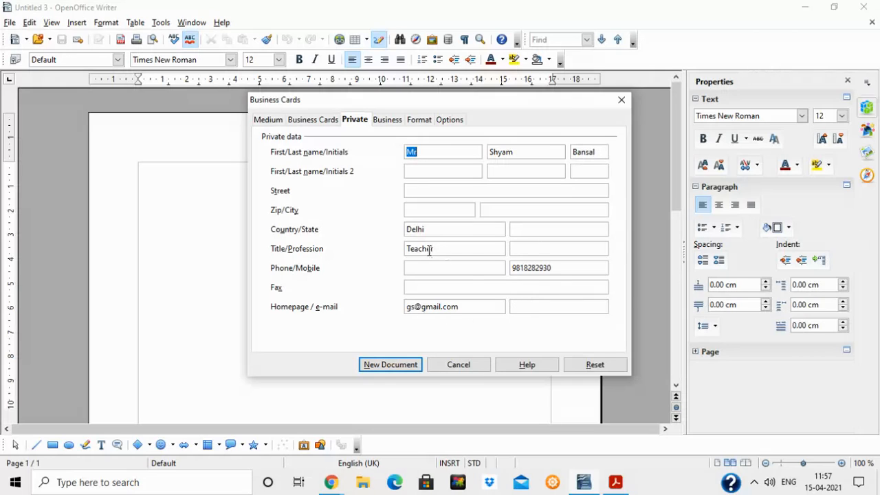
click(437, 189)
click(389, 121)
click(416, 154)
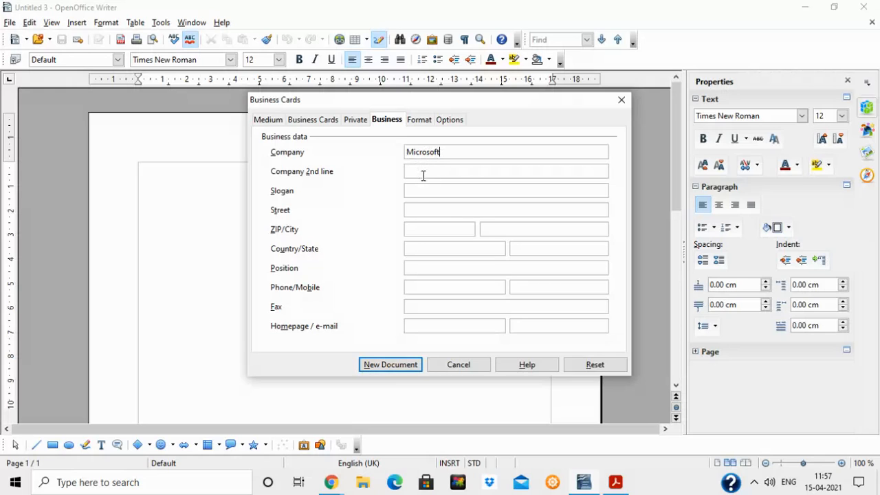
- Set the card distribution to Single label, keeping column 1 and row 1, and generate the business card document
click(419, 122)
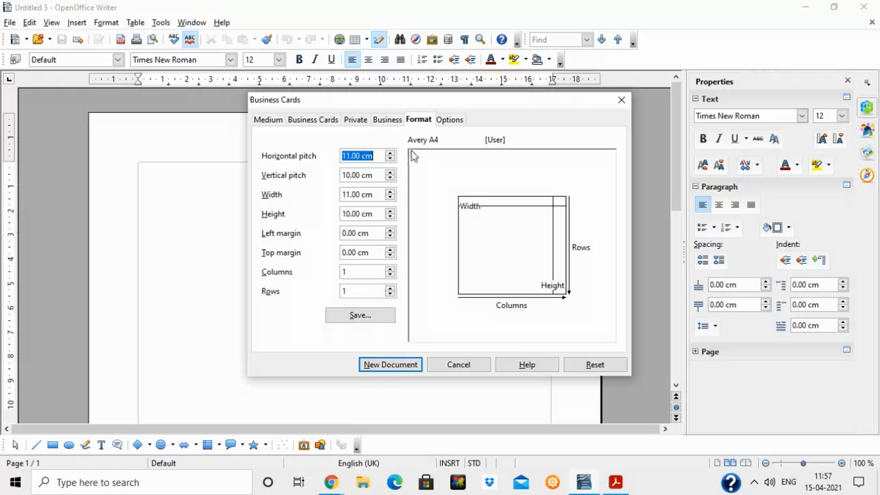
click(454, 122)
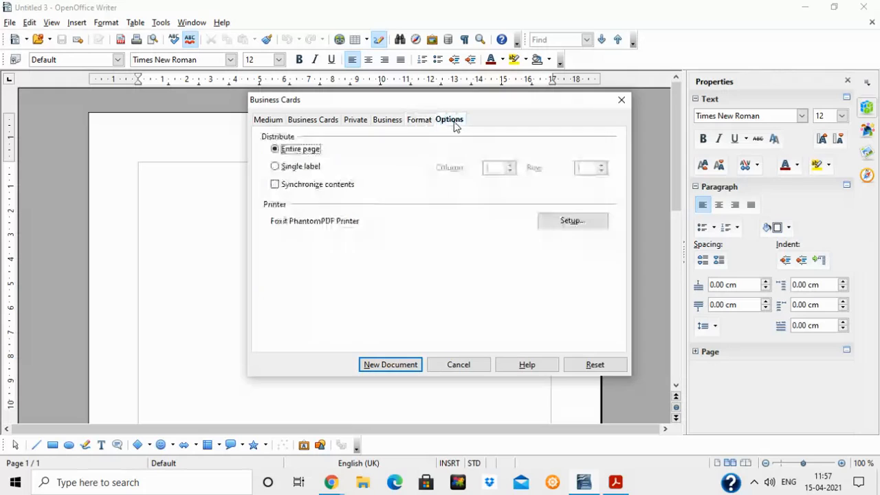
click(282, 171)
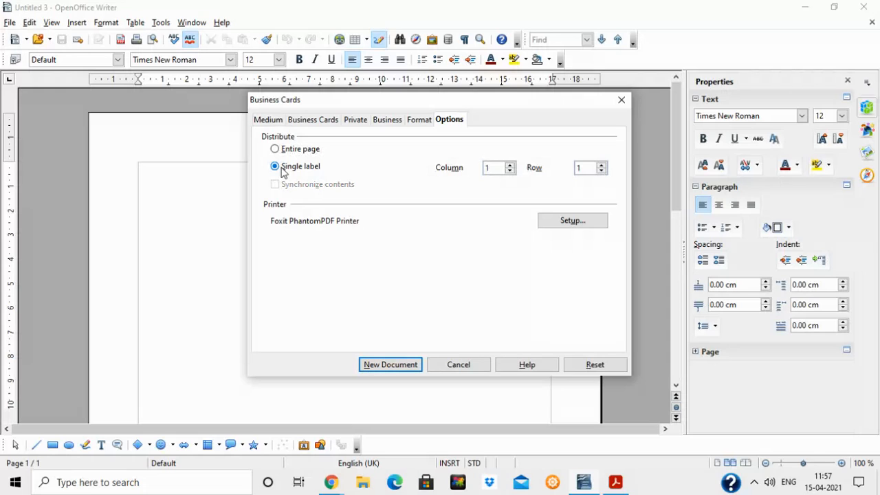
click(391, 365)
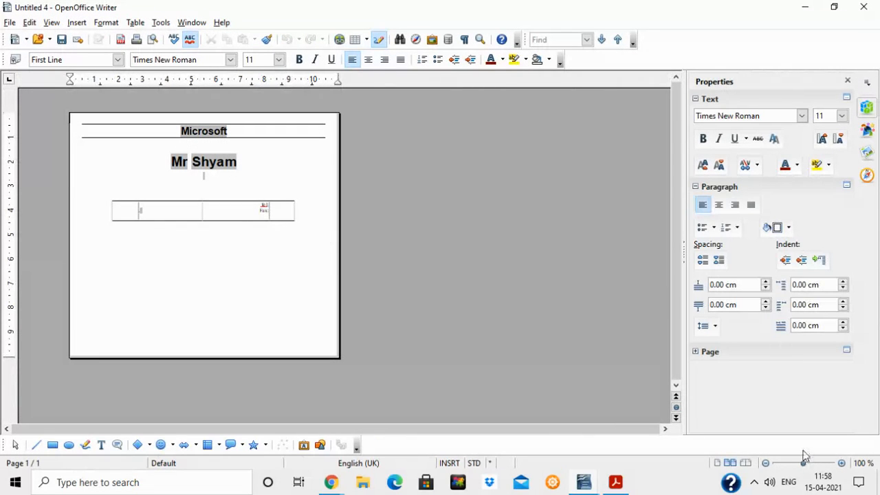
- Inspect the generated business card up close, including its Tel and Fax cell, and close it without saving
drag(806, 468, 811, 468)
click(483, 307)
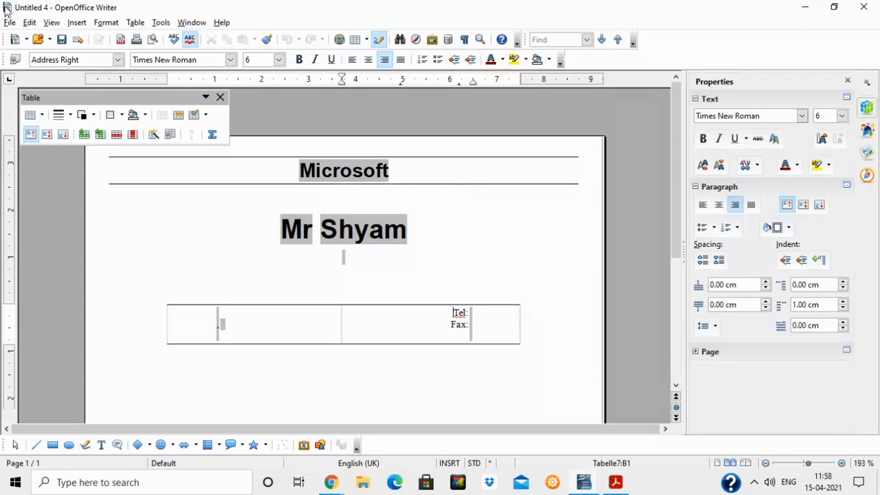
click(9, 23)
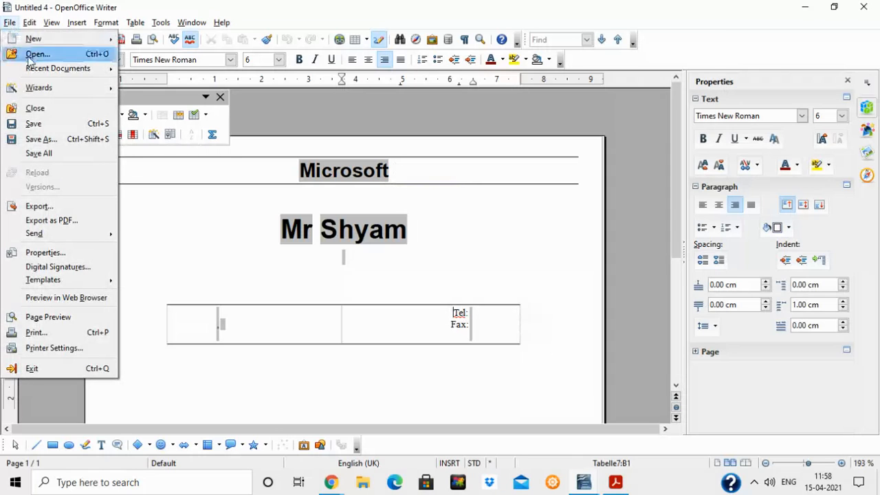
click(45, 113)
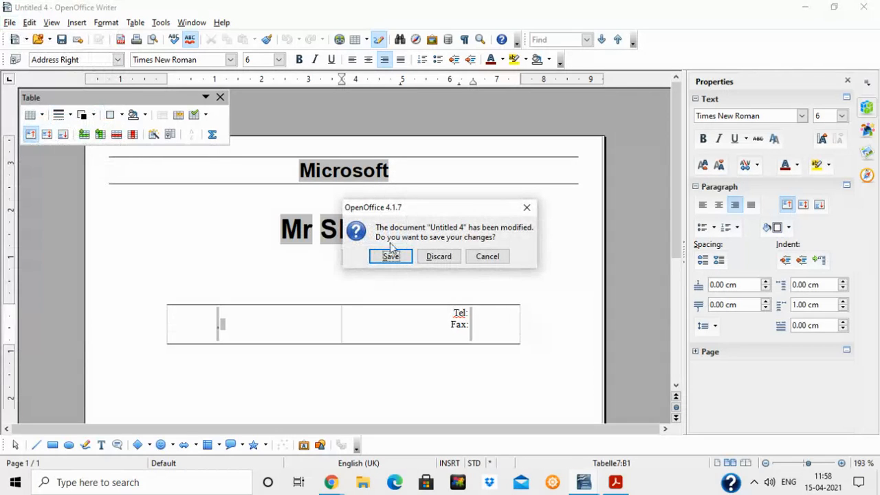
click(440, 258)
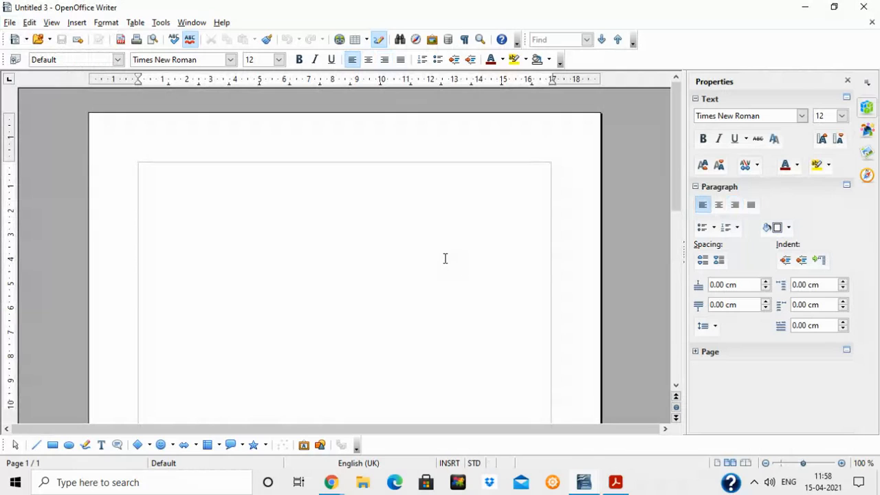
- Look over the new document types and available wizards, and launch the Letter Wizard
click(9, 22)
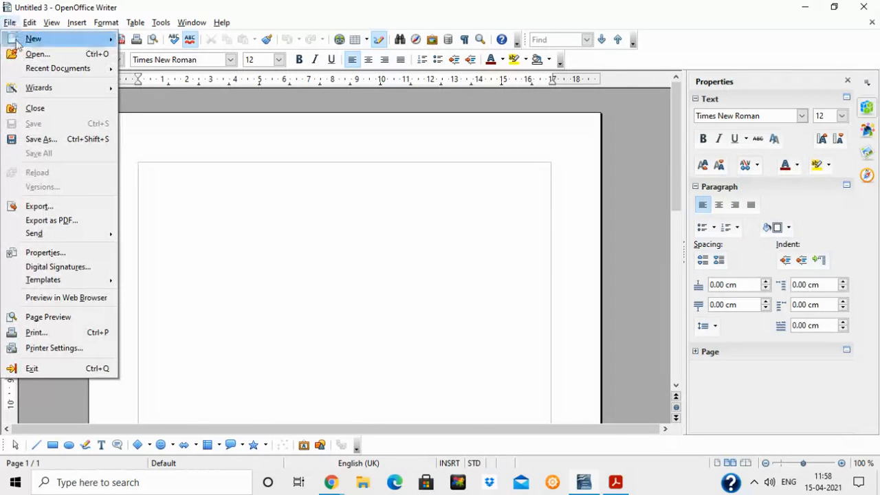
mouse_move(26, 90)
mouse_move(21, 40)
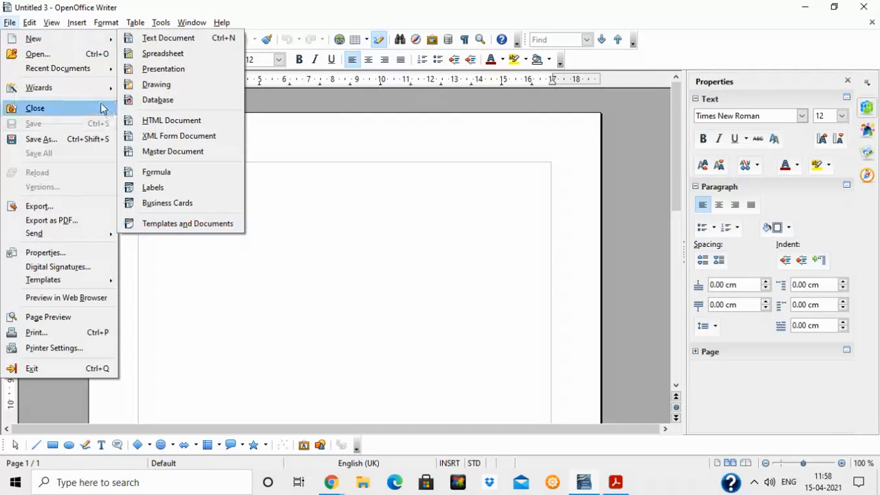
mouse_move(97, 93)
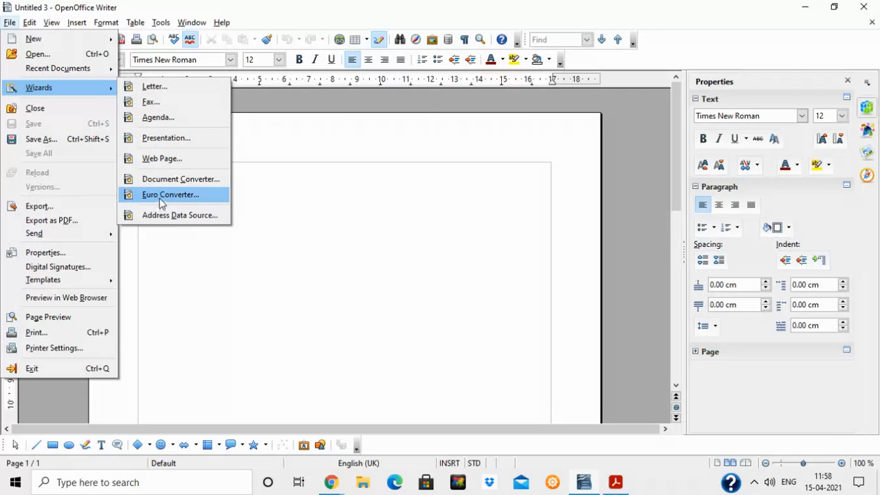
click(168, 88)
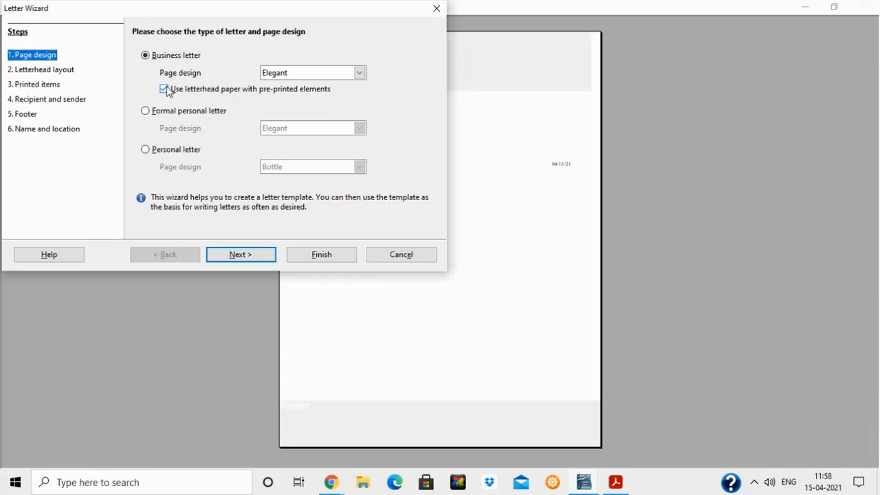
- Select the formal personal letter type, try the Modern page design and set the design to Office
click(205, 114)
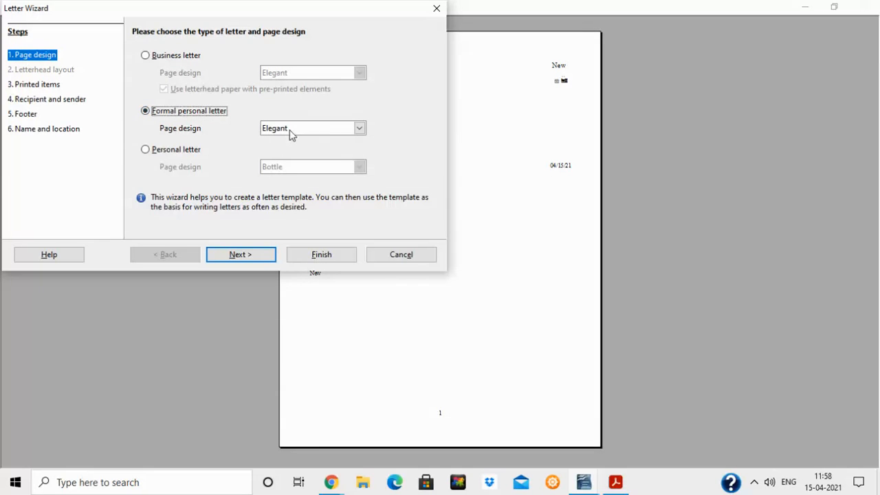
click(292, 131)
click(295, 152)
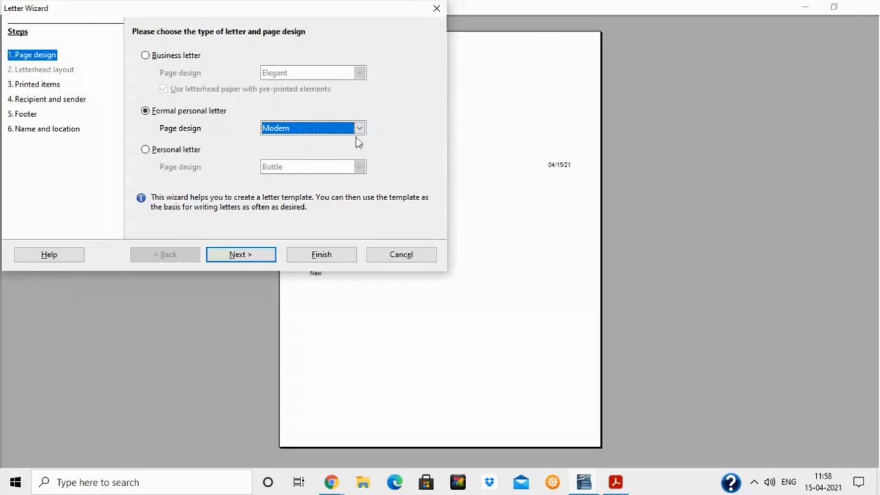
click(360, 130)
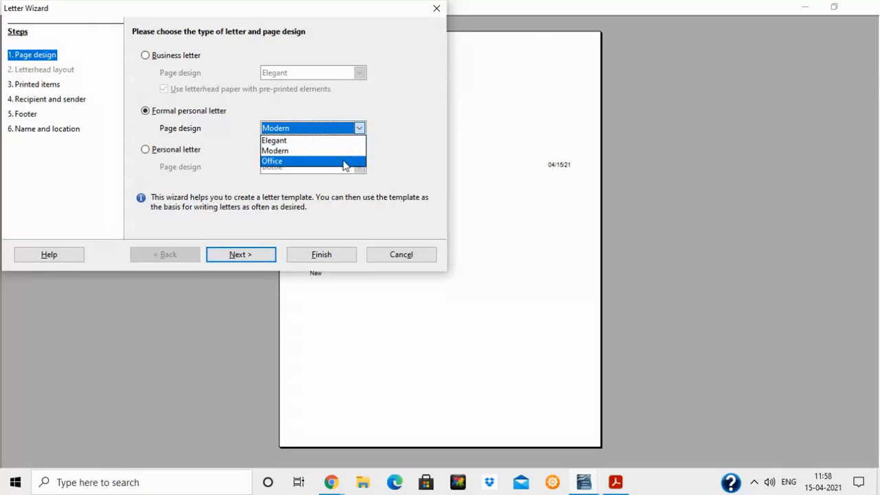
key(Escape)
click(343, 161)
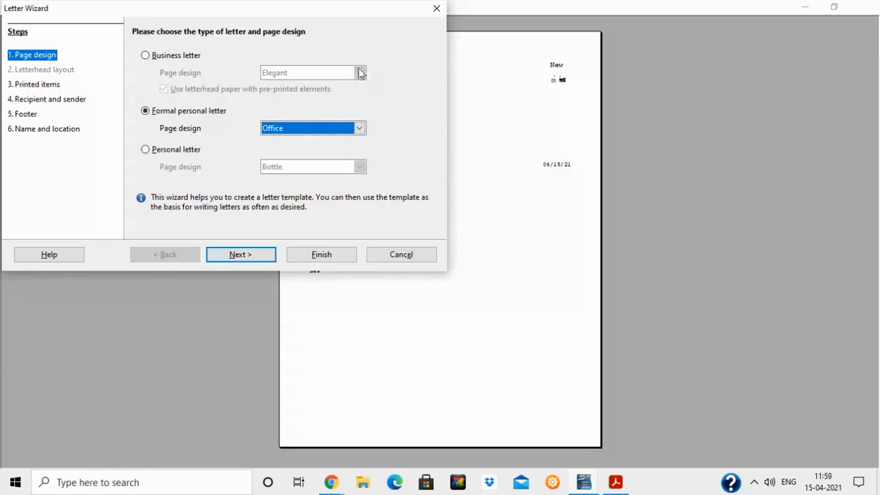
- Switch to a business letter with the Elegant page design and accept the default letterhead layout
click(192, 56)
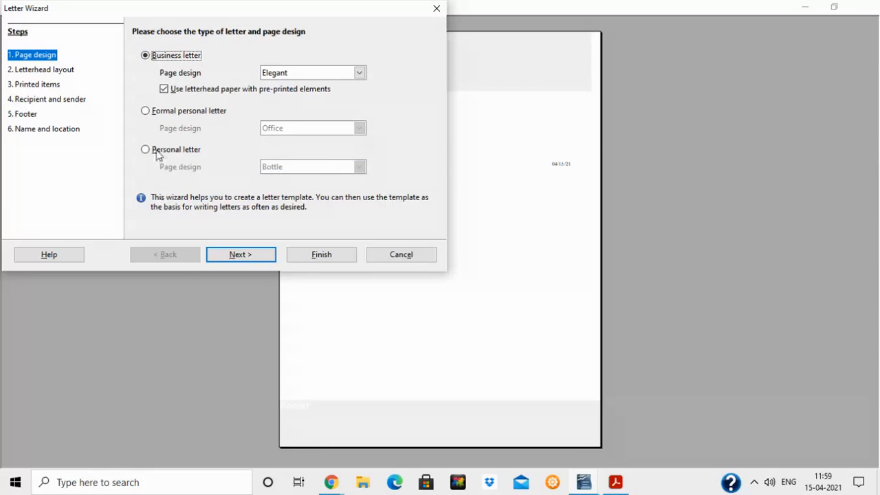
click(245, 254)
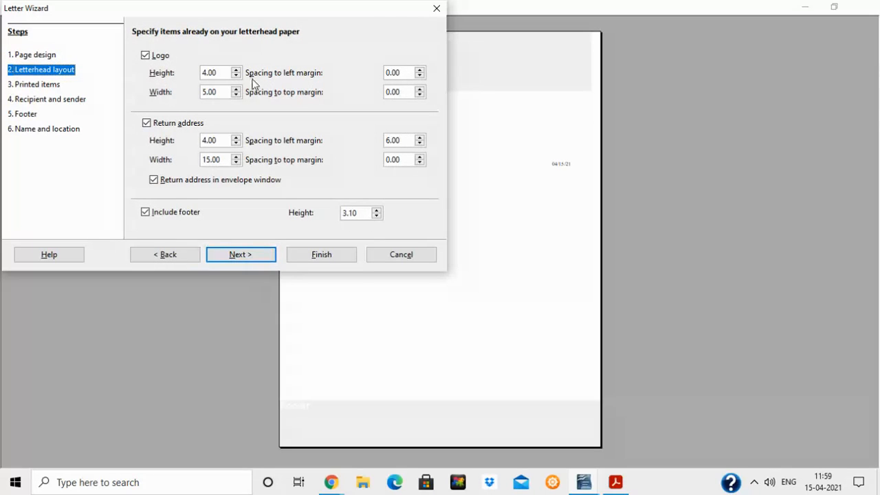
click(247, 256)
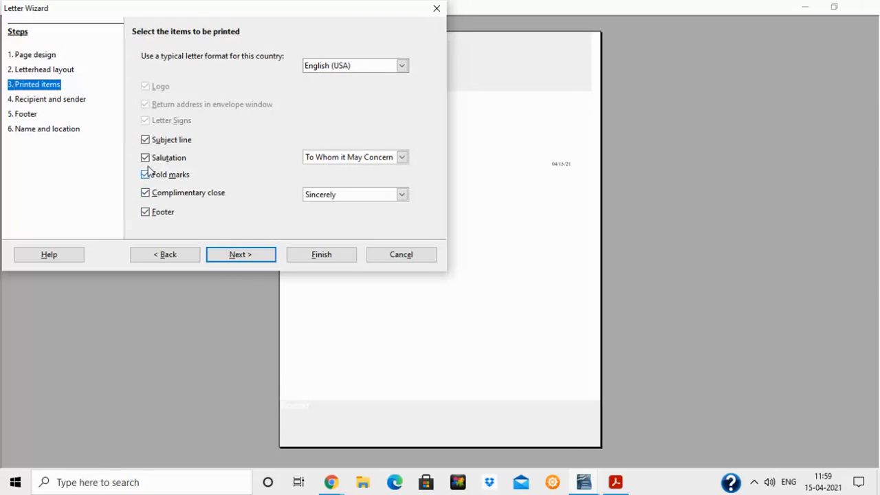
- Set the letter's salutation to Dear Sir or Madam and keep placeholders for the recipient's address
click(403, 158)
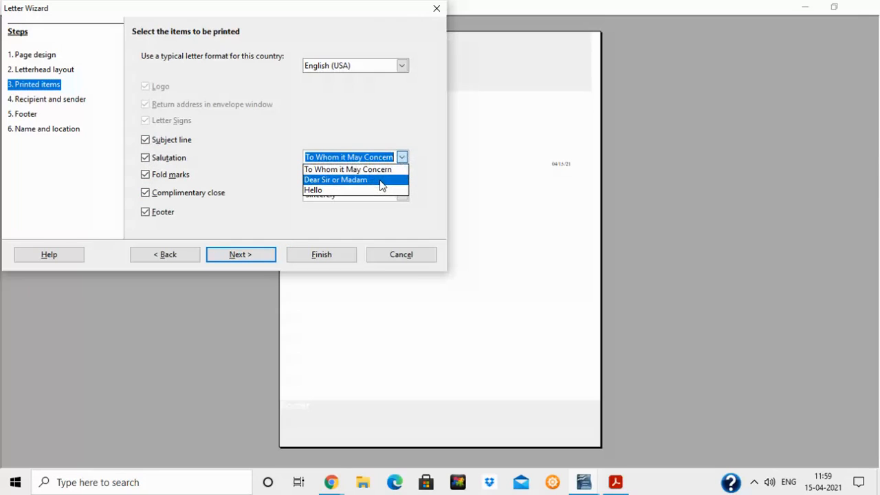
click(381, 180)
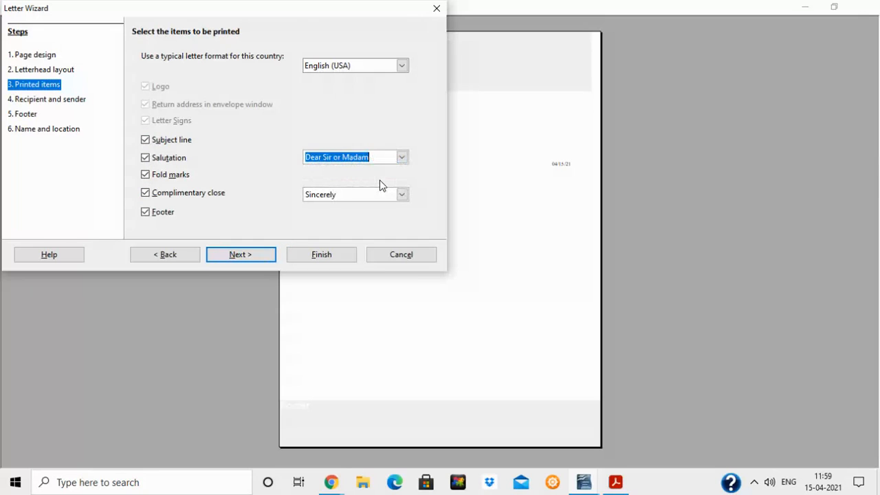
click(253, 255)
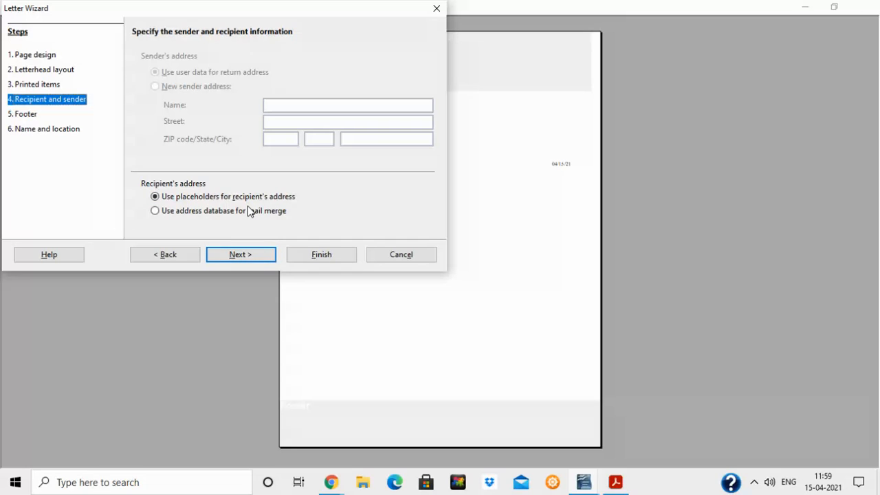
click(250, 256)
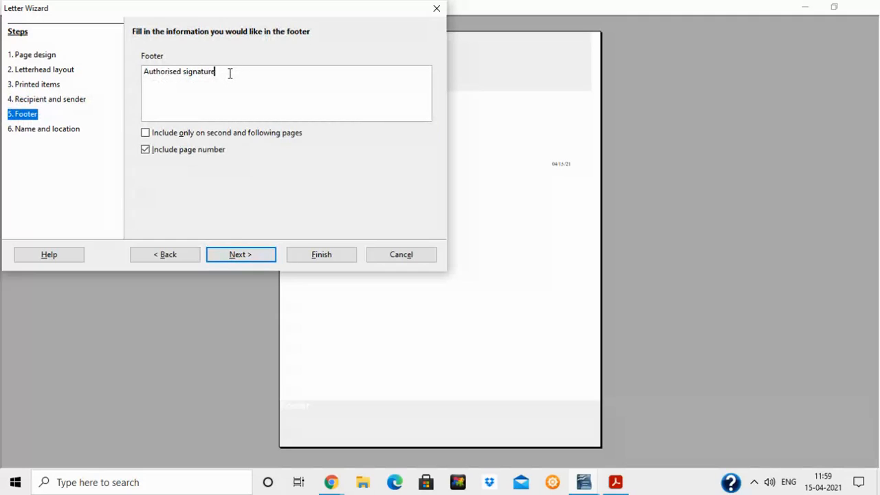
- Add a Department Head line above Authorised signature in the footer, followed by an empty line, and continue to the name and location settings
drag(230, 74, 127, 66)
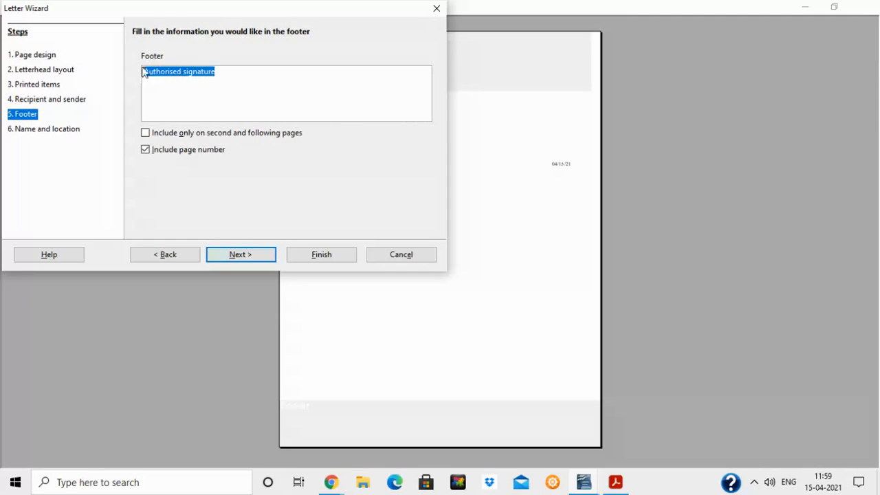
click(144, 72)
key(Return)
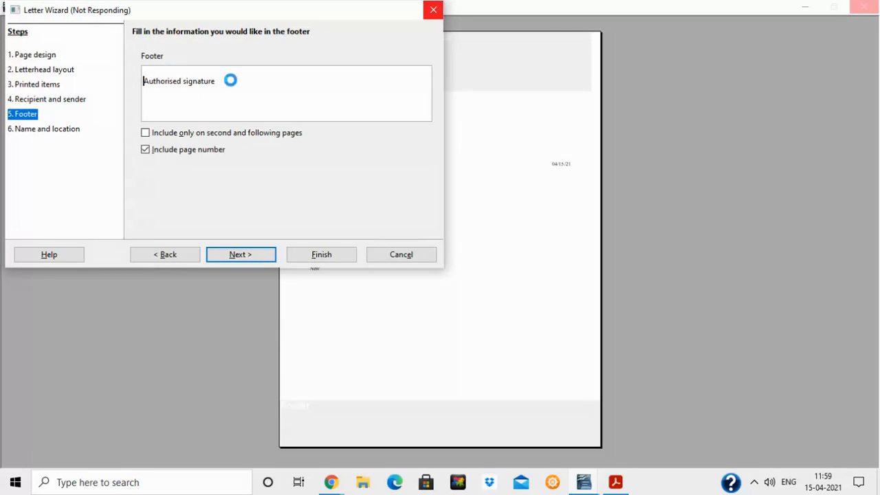
text(Dep)
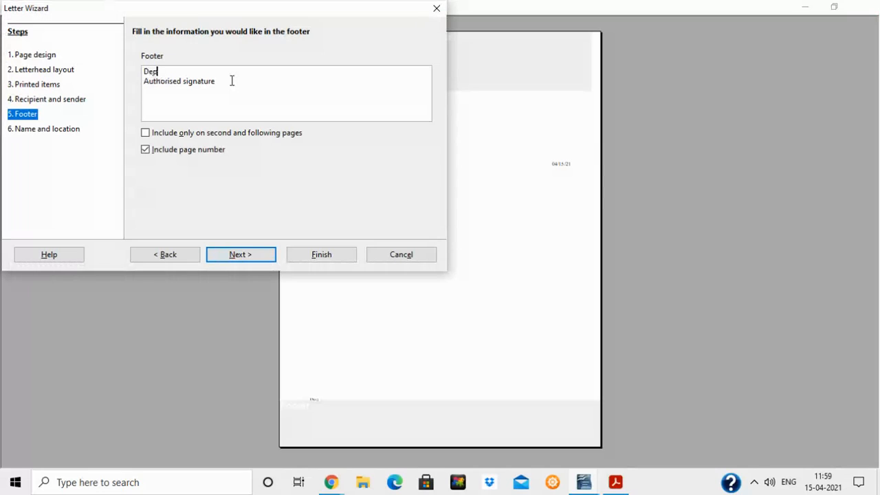
text(artment Head)
key(Return)
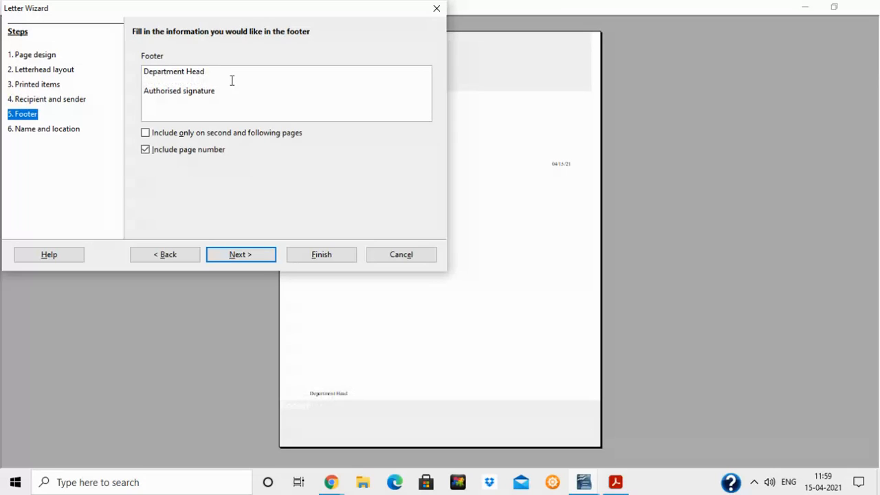
click(258, 258)
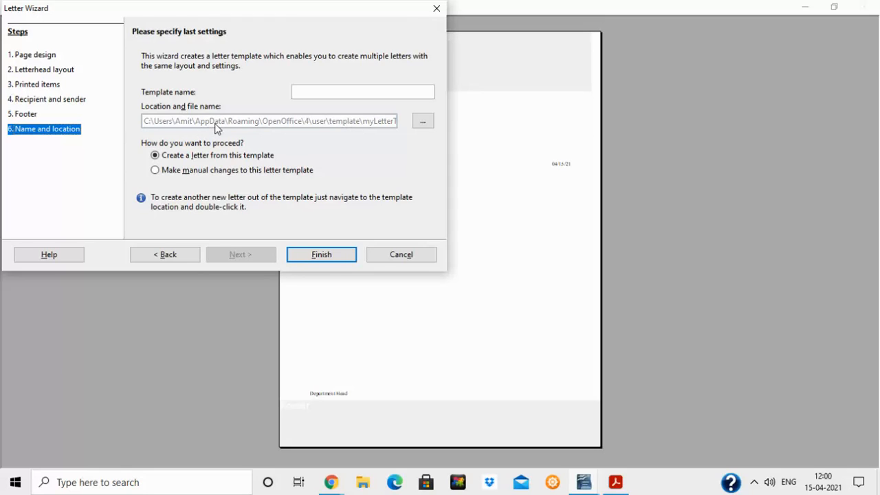
- Name the template new1, generate the letter over the existing template file and look through the resulting document
click(300, 94)
text(new1)
click(330, 257)
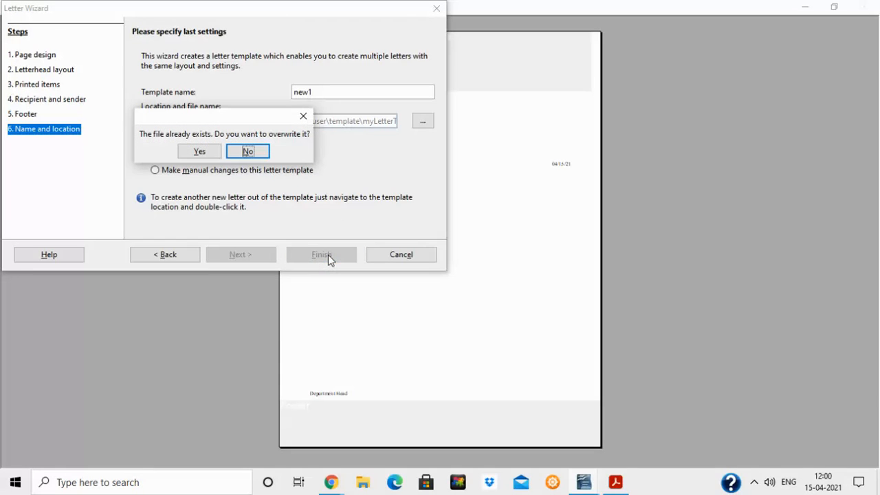
click(207, 151)
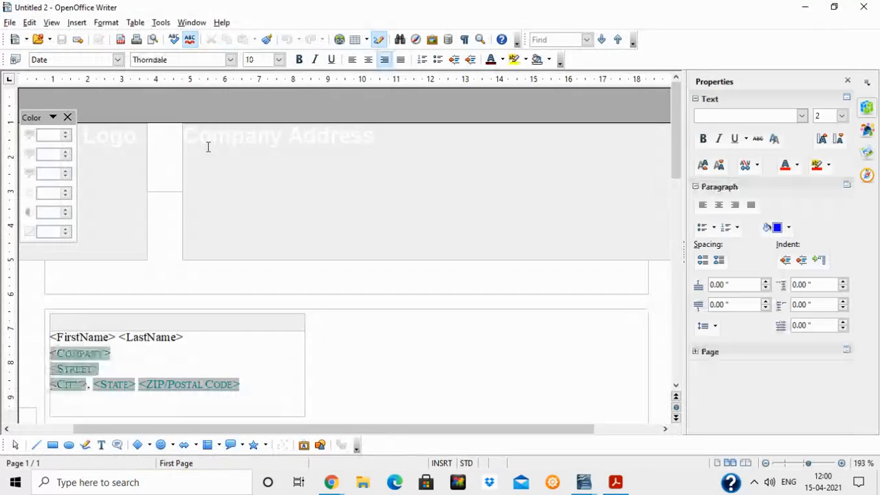
drag(677, 127, 696, 203)
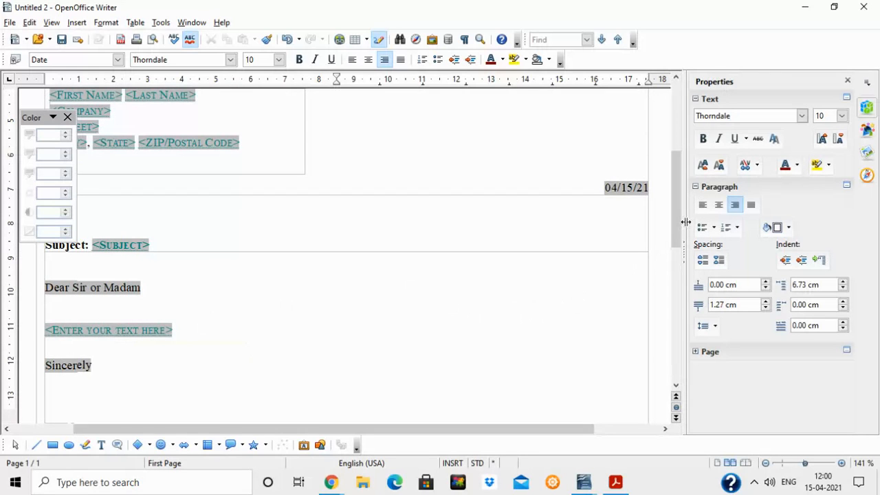
drag(680, 201, 659, 143)
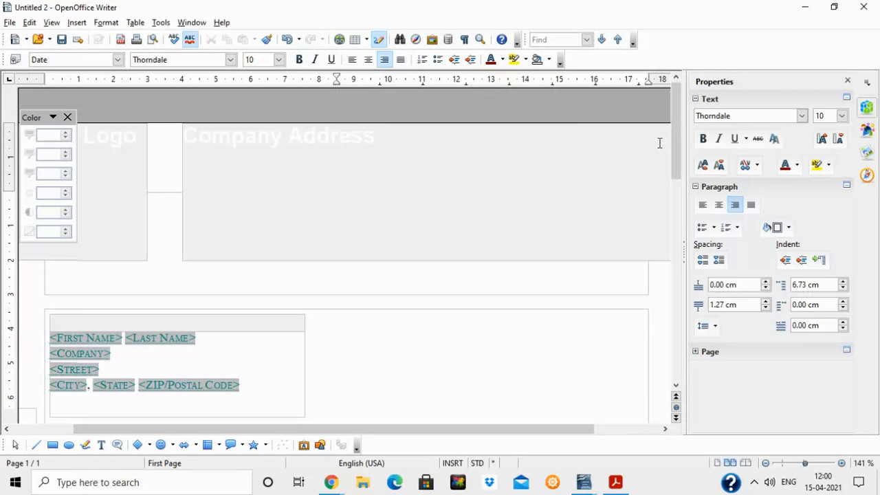
- Open the Presentation Wizard, preview its From template option with Introducing a New Product and cancel the wizard
click(9, 22)
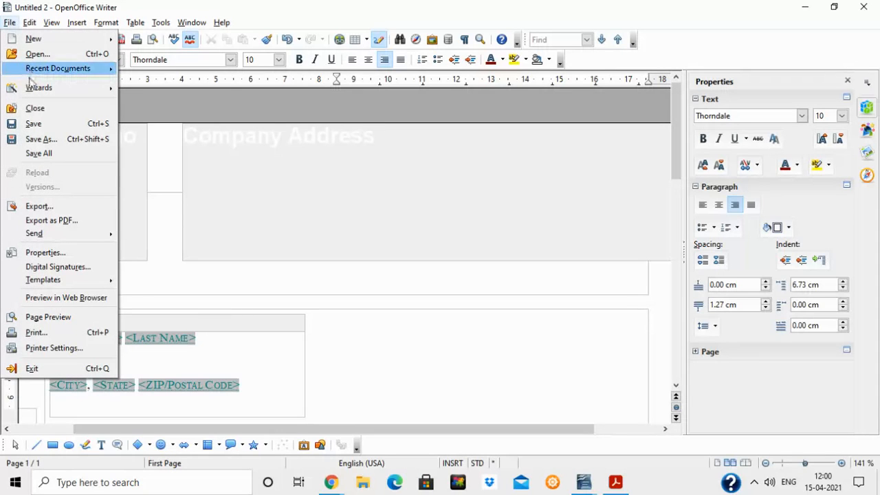
mouse_move(35, 95)
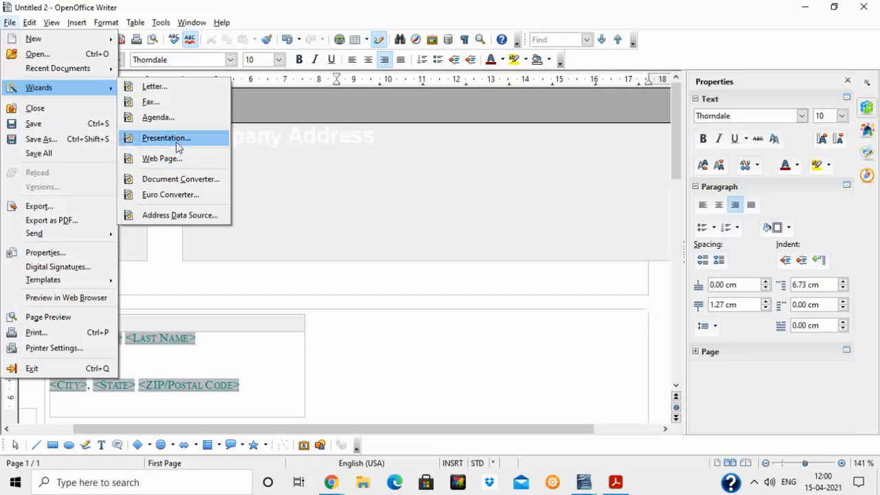
click(173, 141)
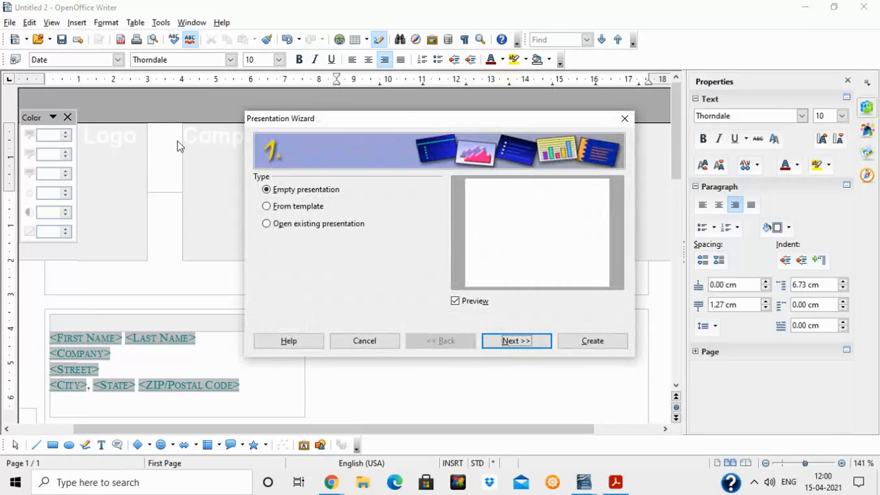
click(365, 341)
click(10, 24)
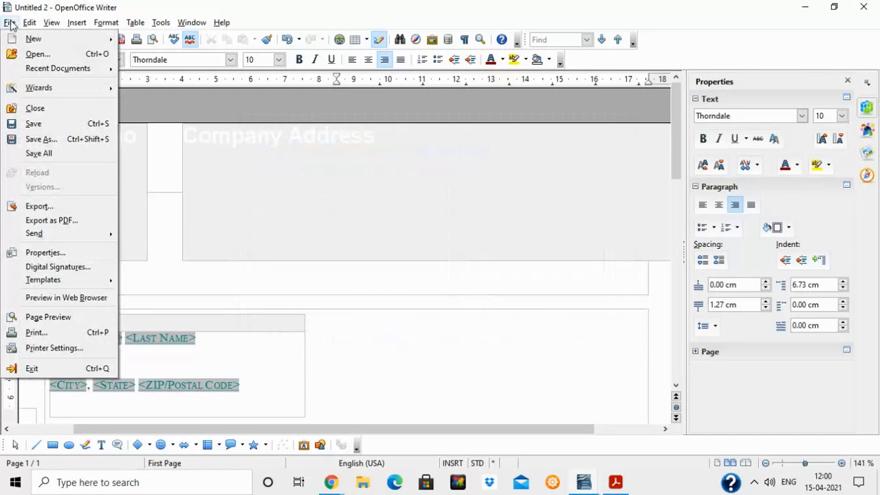
mouse_move(48, 88)
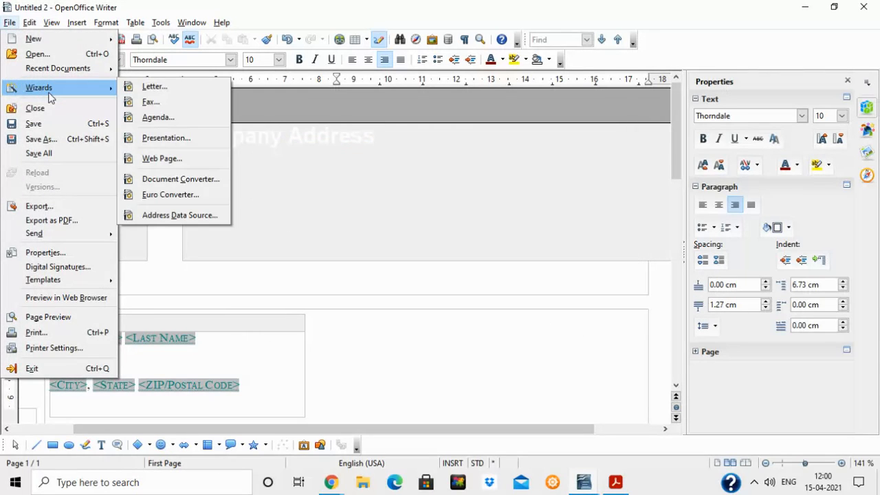
click(158, 145)
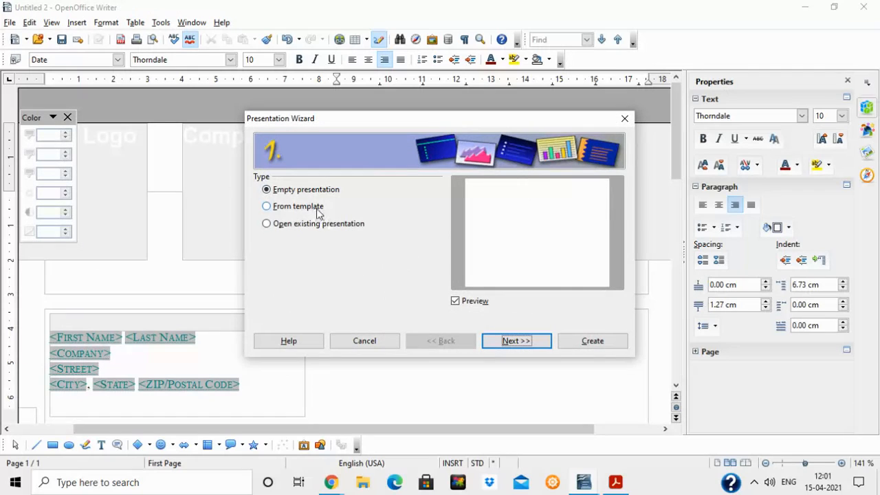
click(313, 208)
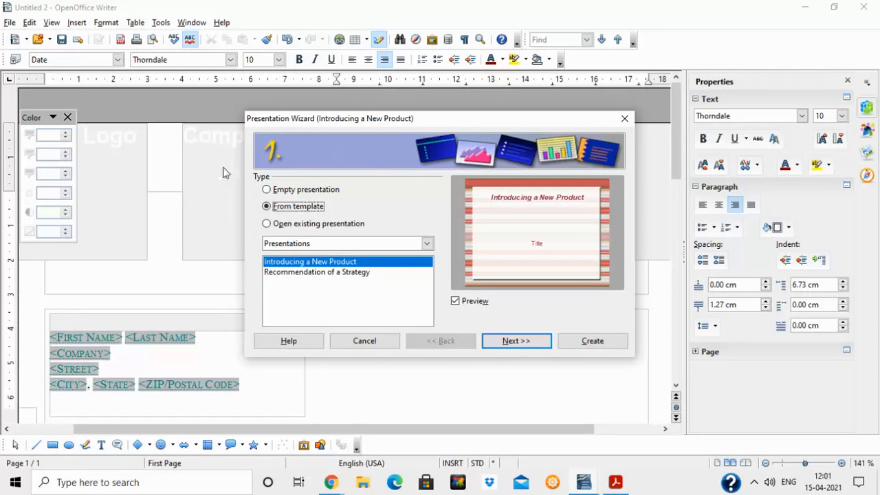
click(364, 341)
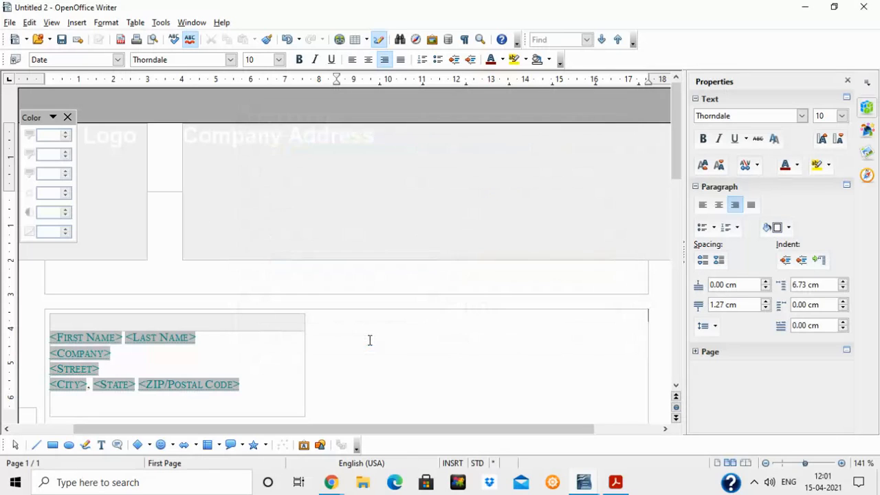
- Close the generated letter document and discard its changes
click(9, 24)
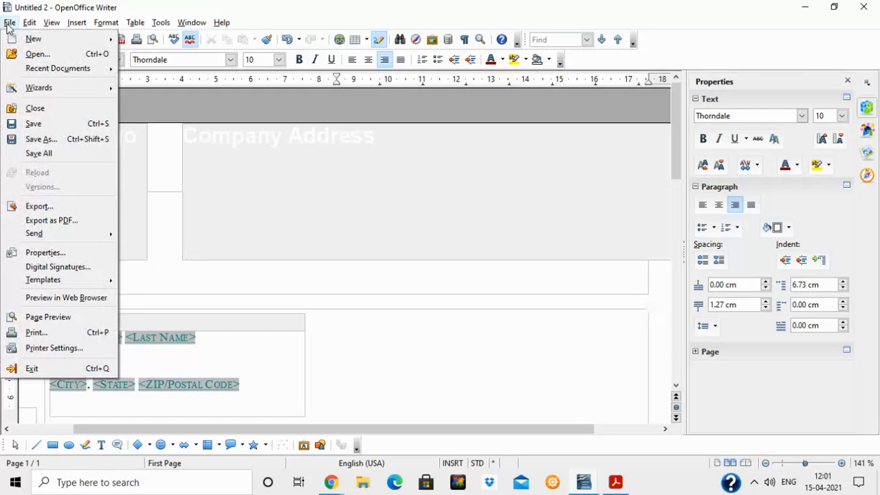
click(36, 111)
click(434, 256)
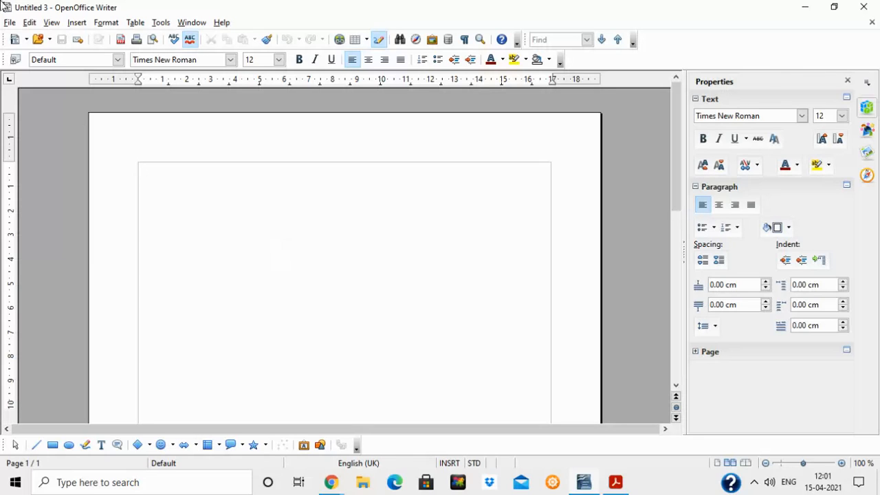
- Set the page background of the blank document to the Blue gray colour
click(108, 24)
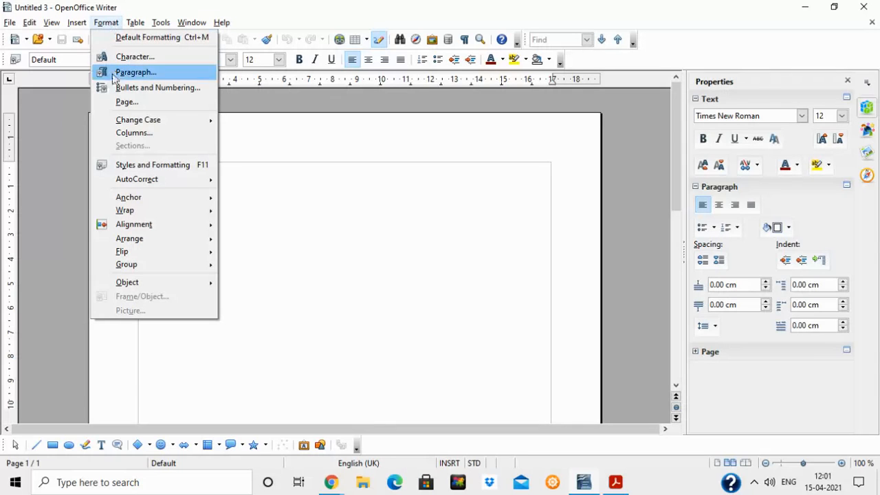
click(124, 104)
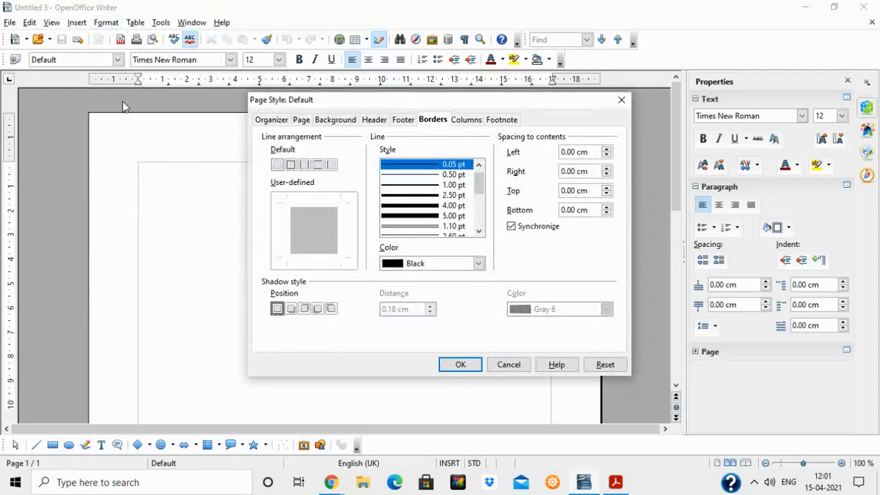
click(340, 120)
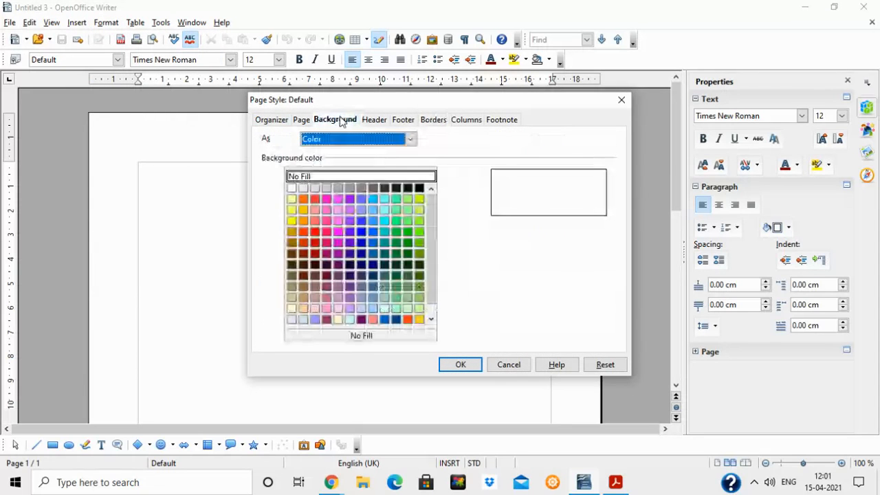
click(292, 320)
click(476, 369)
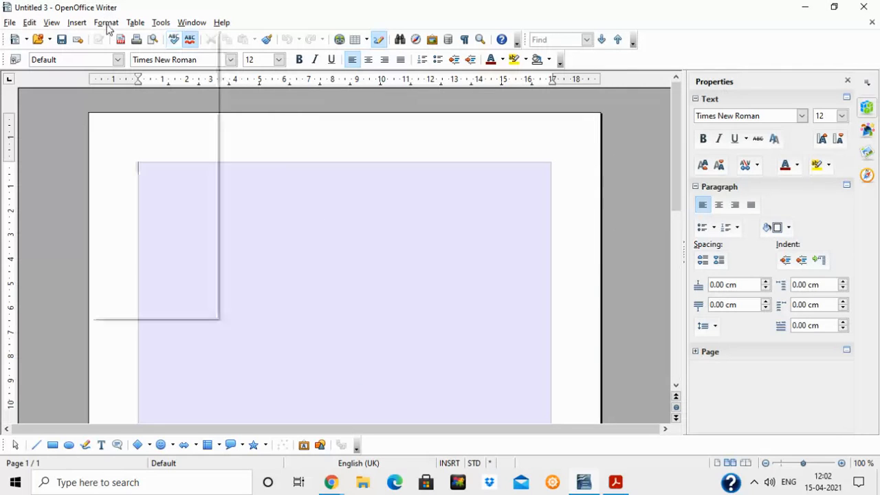
- Add a page border on all four sides with a 2.50 pt line in Purple
click(107, 23)
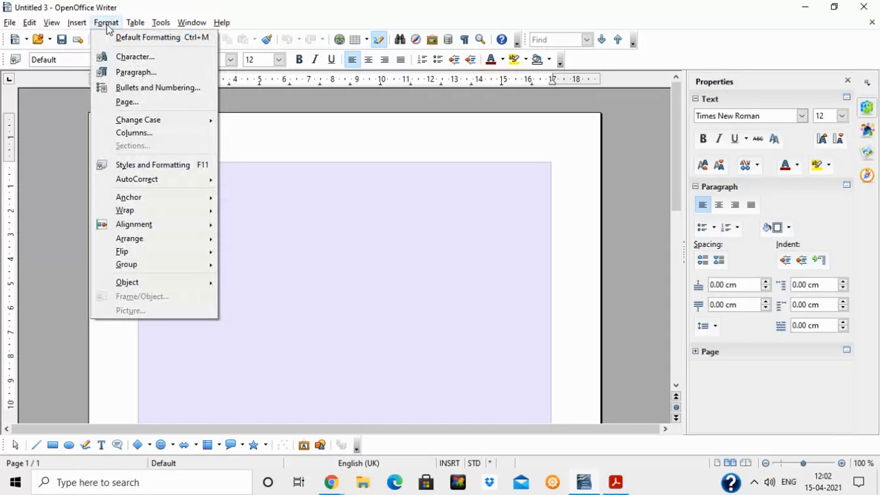
click(129, 98)
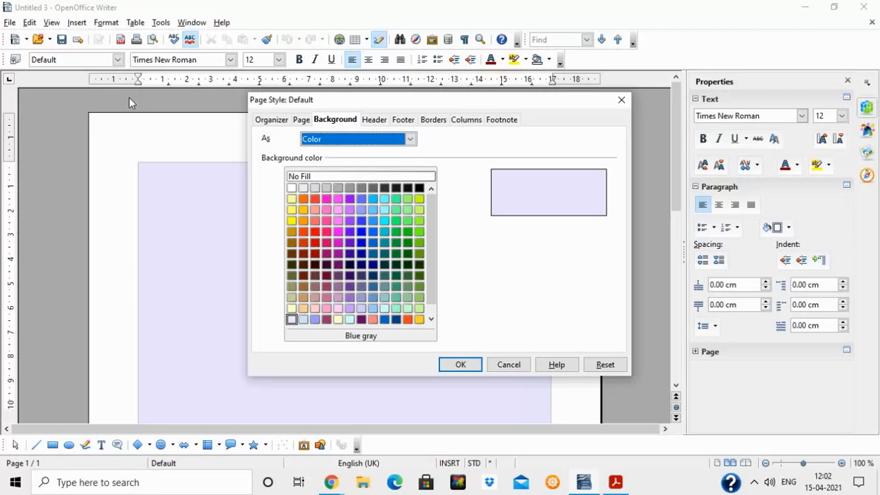
click(443, 122)
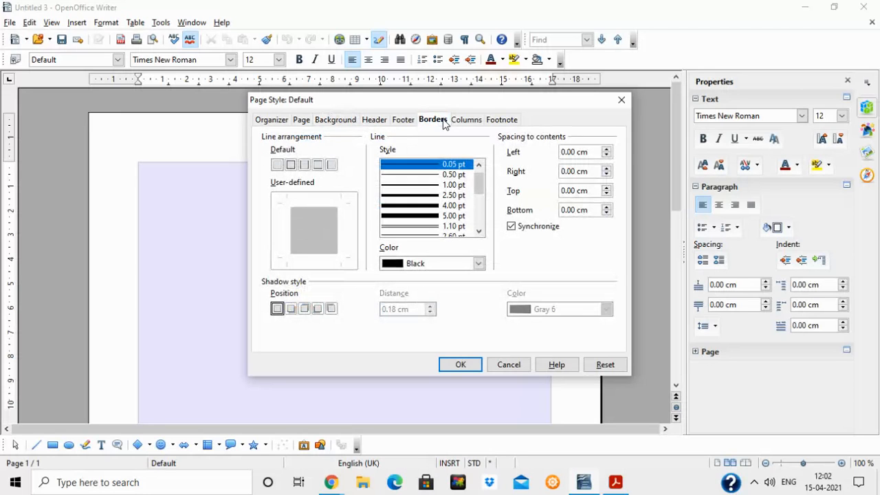
click(291, 166)
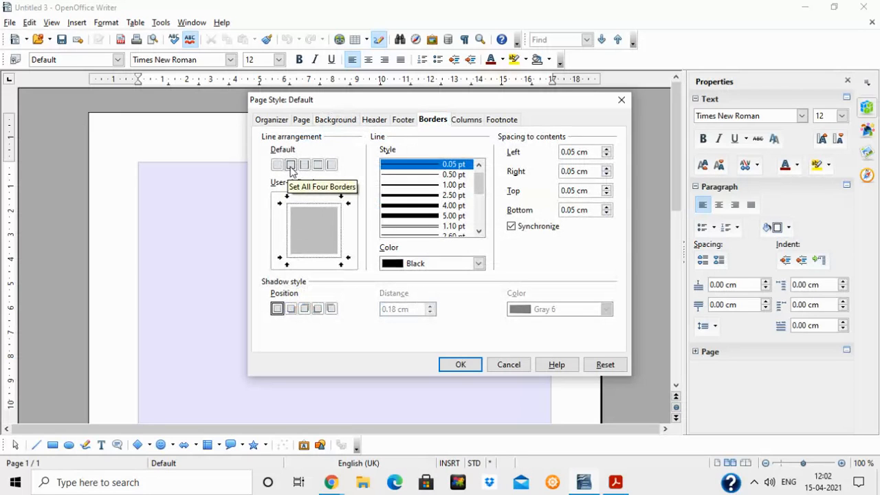
click(416, 197)
click(456, 262)
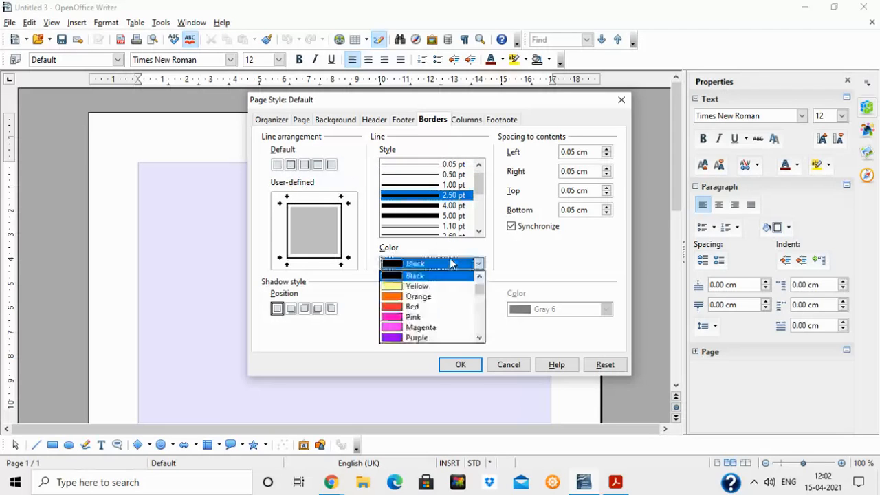
click(417, 338)
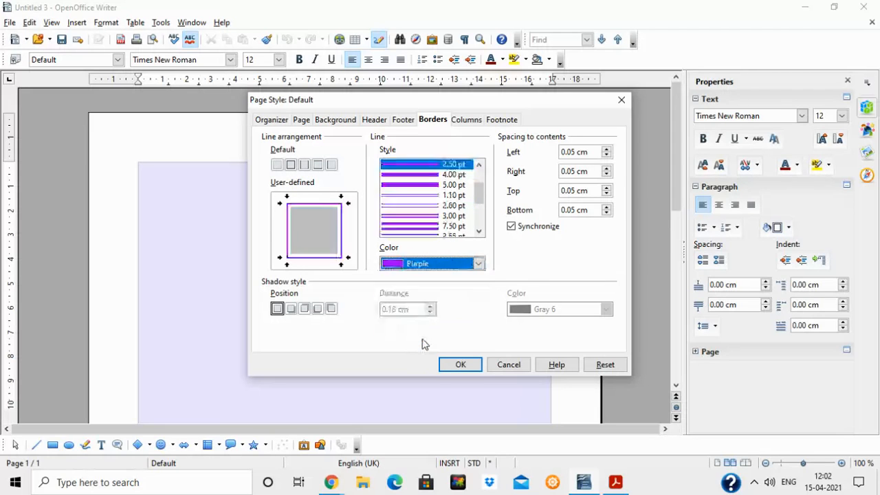
click(454, 369)
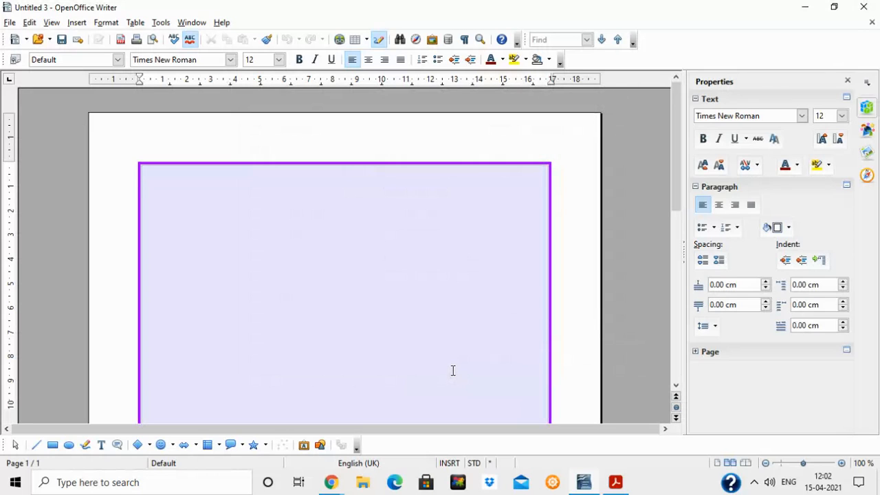
- Insert the picture logo1.jpg from the Pictures folder at the start of the page
click(83, 25)
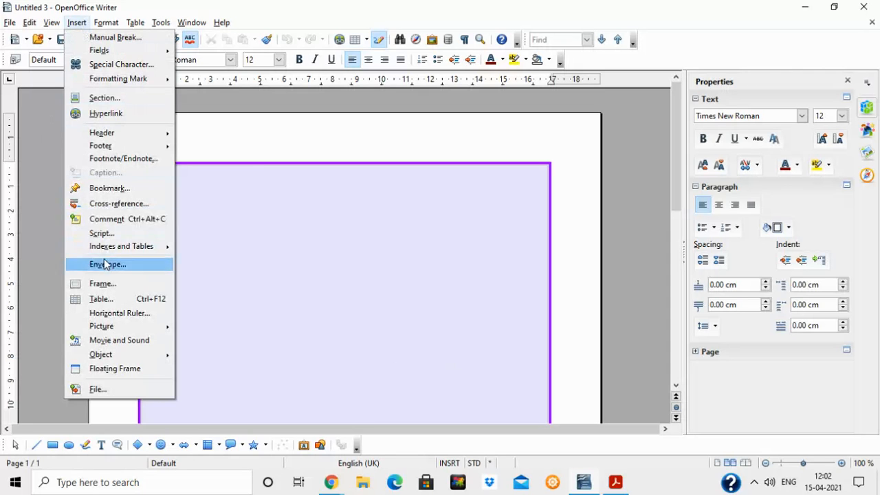
mouse_move(102, 326)
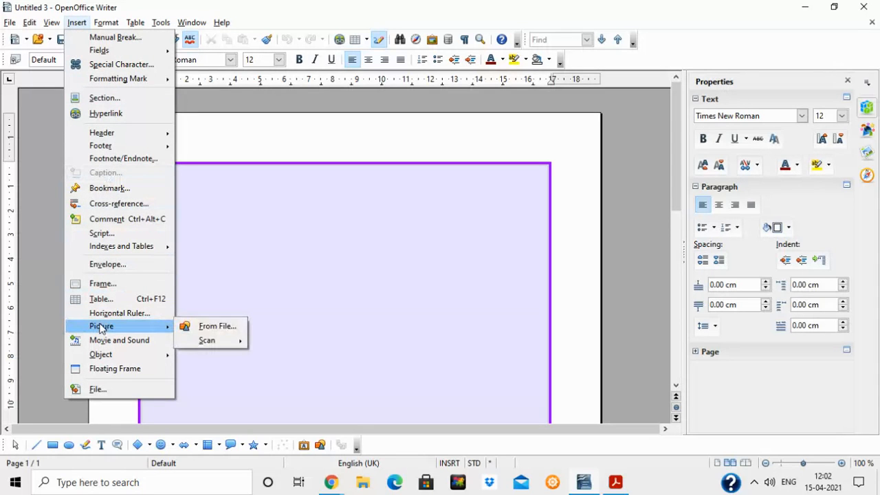
click(200, 326)
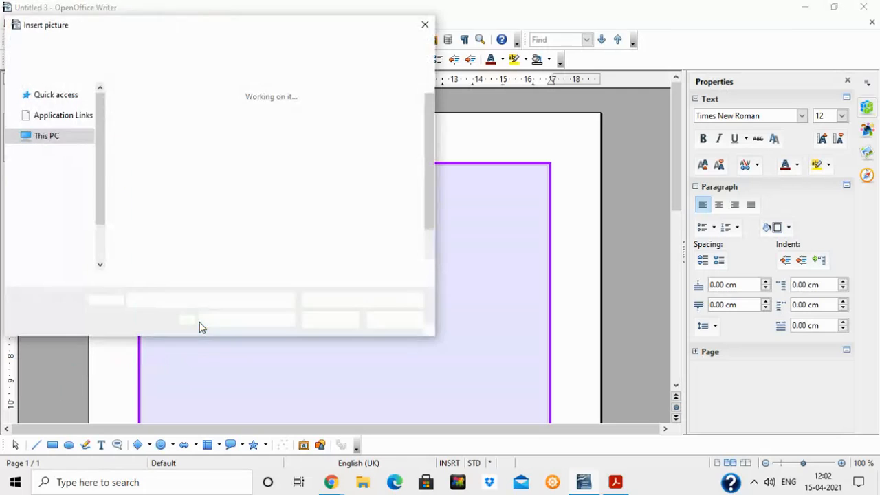
click(396, 202)
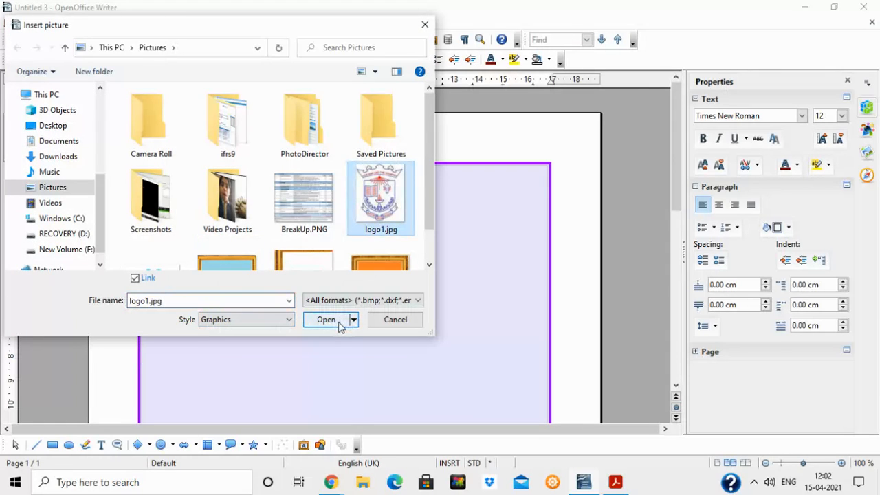
click(340, 320)
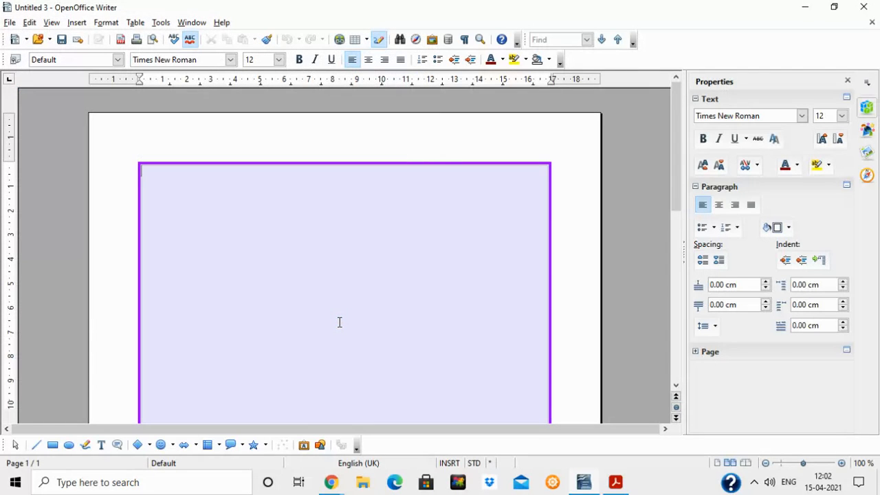
click(418, 317)
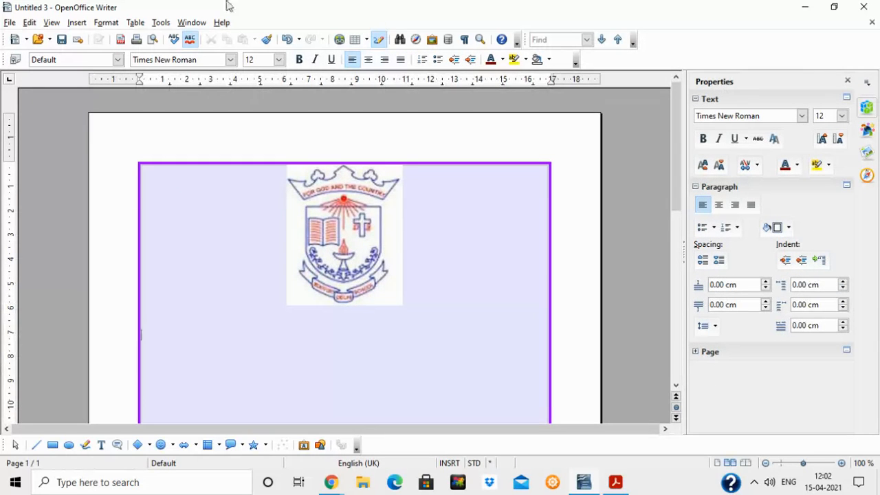
- Enter "School Authority" and "Delhi" on separate lines below the logo at font size 18, without a leading space
click(279, 60)
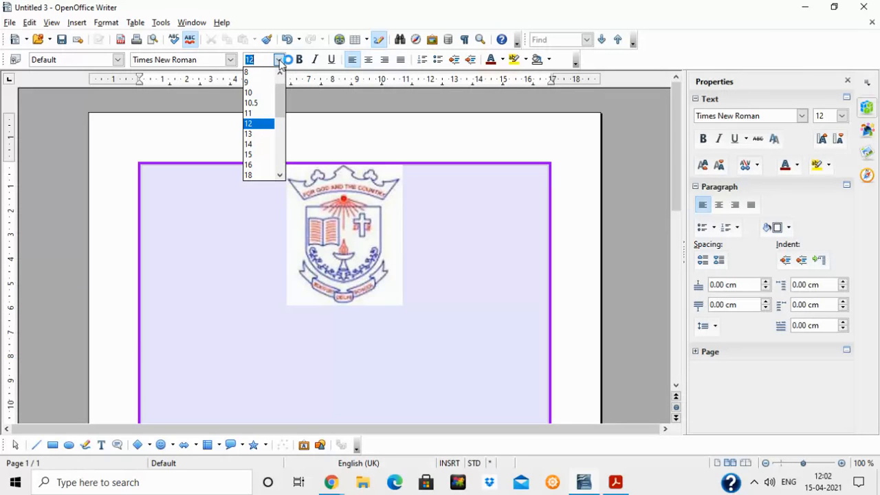
click(255, 175)
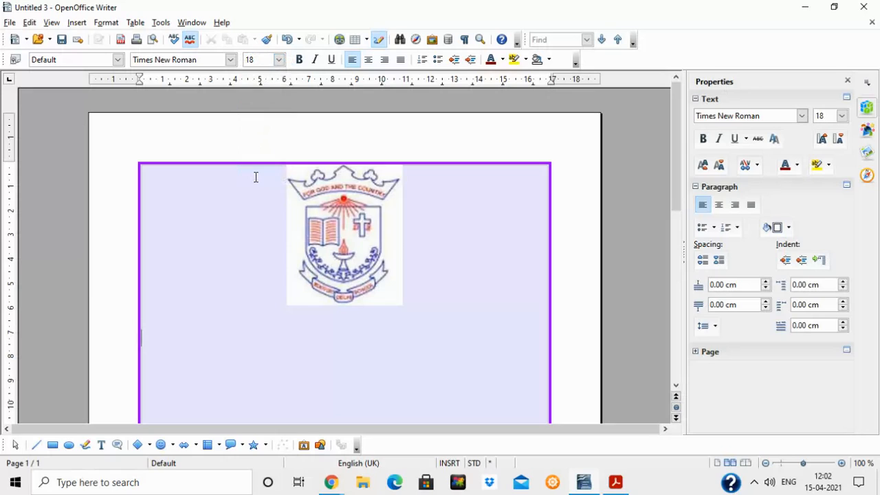
text(School Auth)
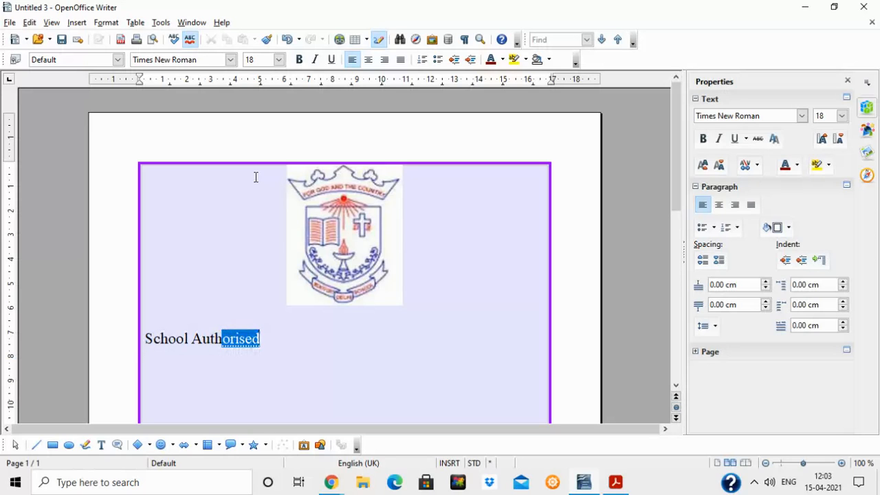
key(BackSpace)
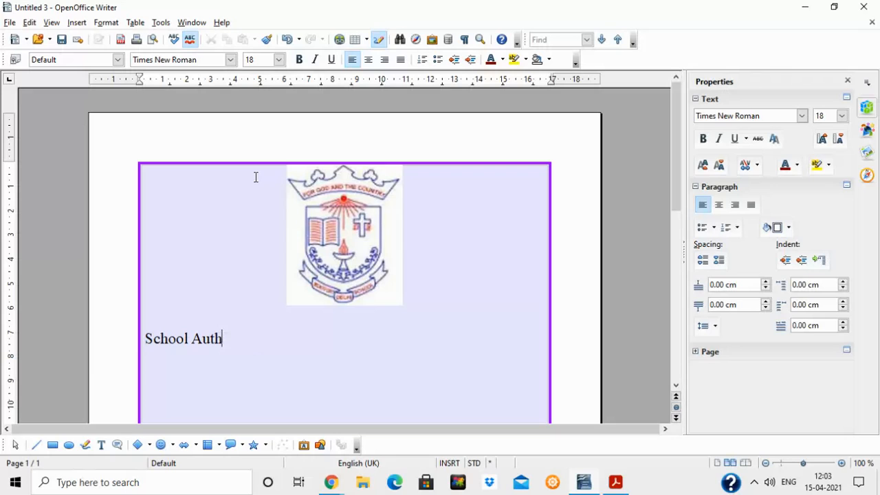
text(ority)
key(Return)
text(Delhi)
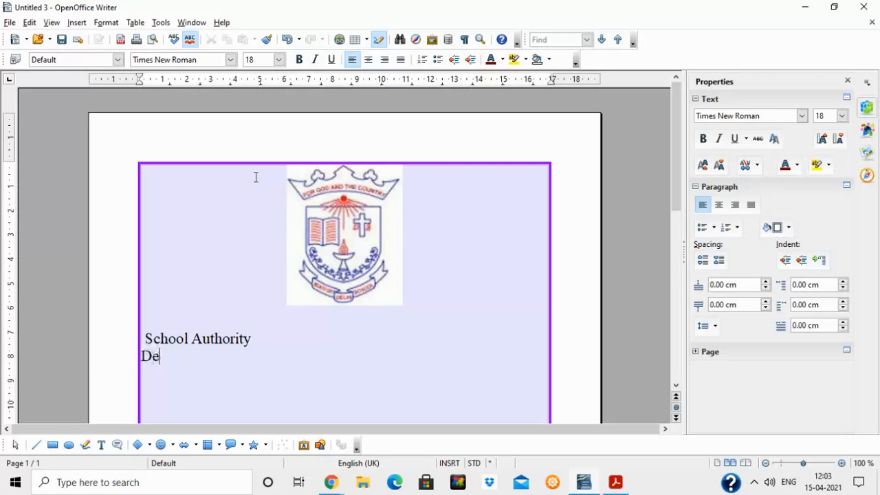
key(Return)
key(Up)
key(Up)
key(Delete)
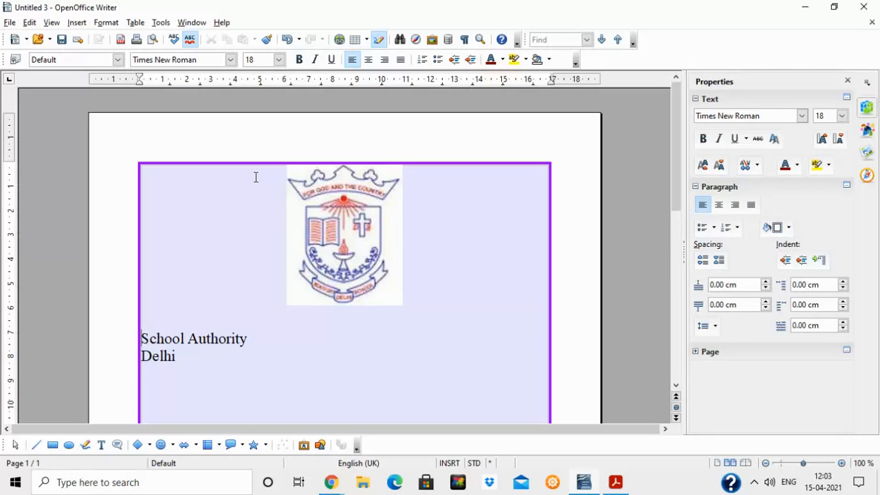
- Move the School Authority and Delhi lines down towards the page end with blank lines and return to the logo
key(Down)
key(Up)
key(Up)
key(Return)
key(Return)
key(Return)
key(Return)
key(Return)
key(Return)
key(Return)
key(Return)
key(Return)
key(Return)
key(Return)
key(Return)
key(Return)
key(Return)
key(Return)
key(Return)
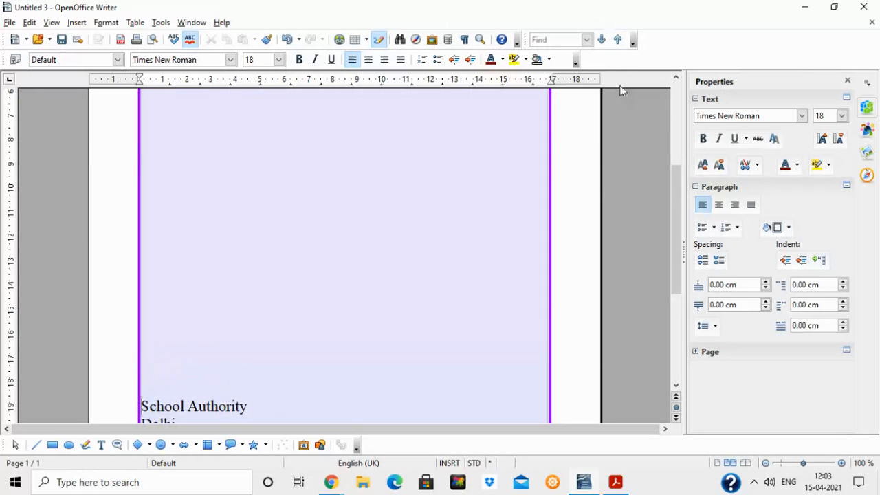
drag(682, 197, 684, 268)
key(Return)
key(Return)
key(Return)
key(Return)
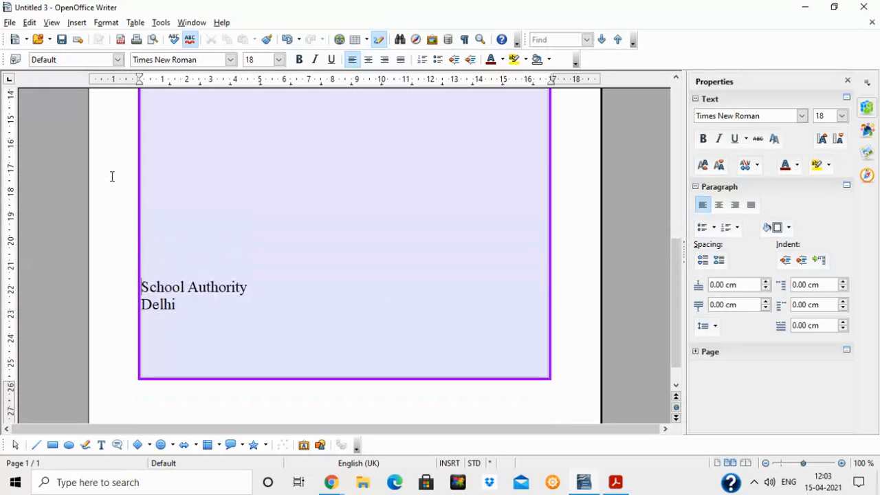
key(Return)
key(Return)
key(Return)
key(Page_Up)
key(Page_Up)
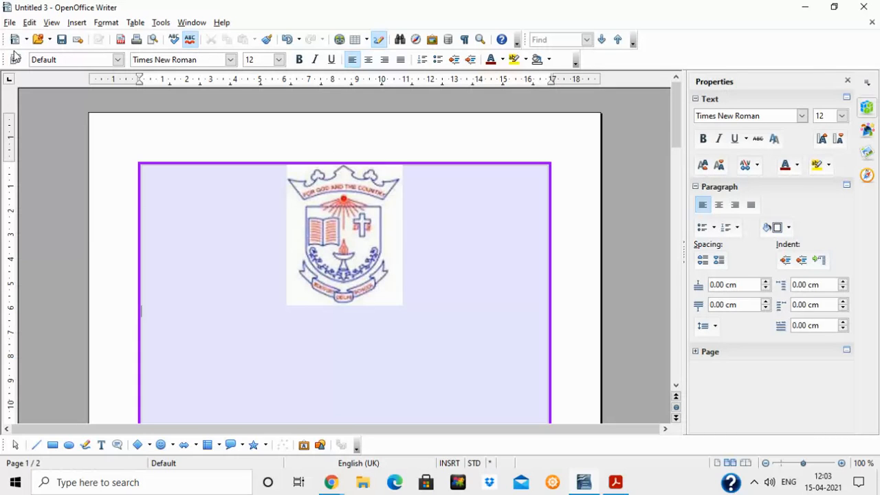
- Save the document as a template named sample in My Templates, overwriting the existing one
click(12, 23)
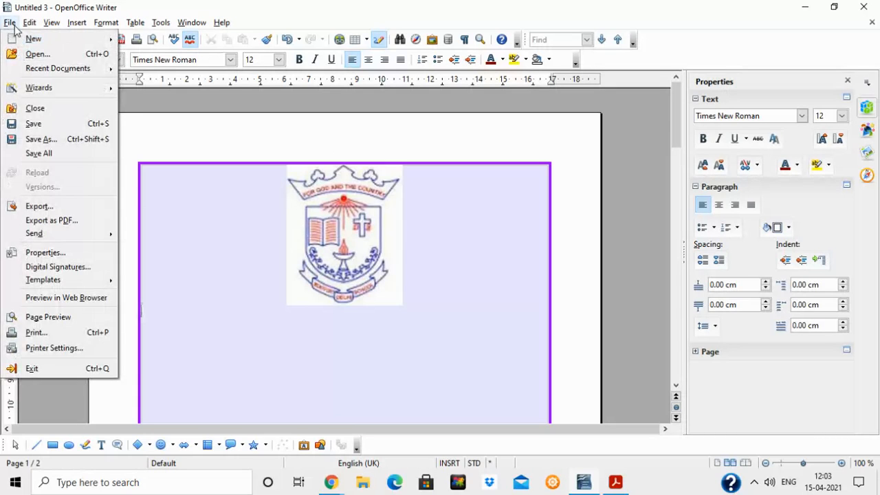
mouse_move(45, 282)
click(170, 307)
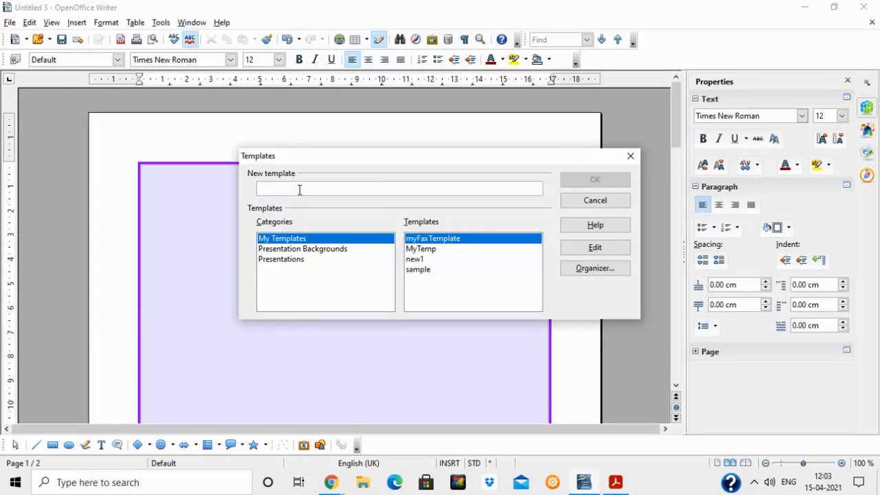
text(sample)
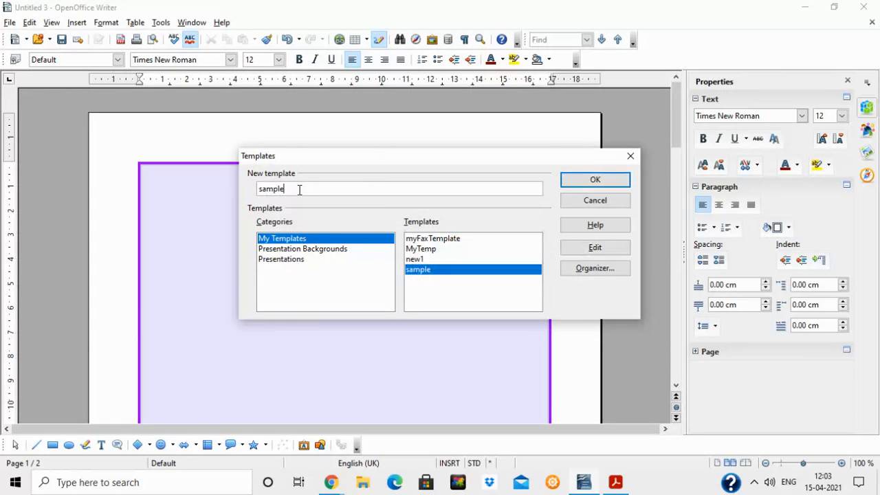
click(578, 183)
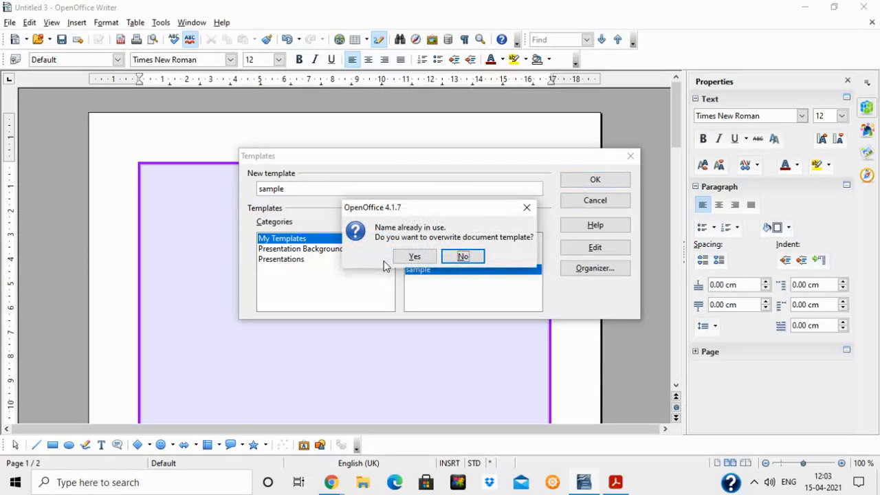
click(411, 261)
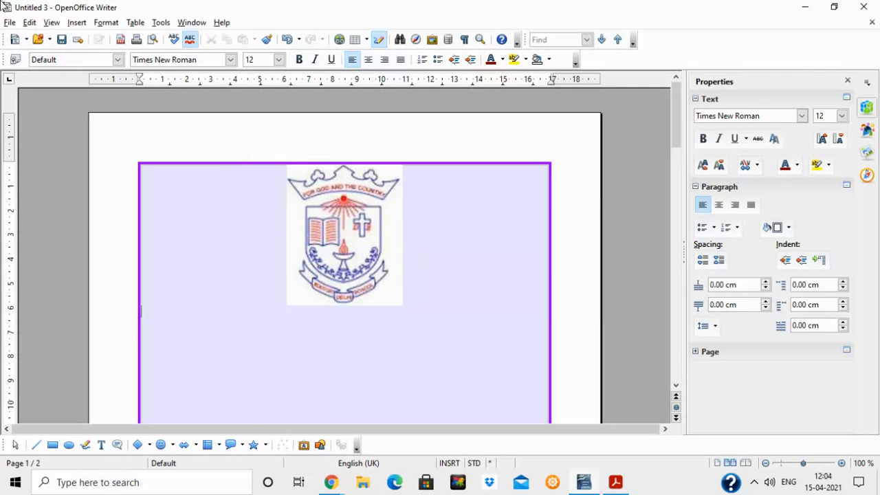
- Close the bordered logo document and discard its changes
click(11, 22)
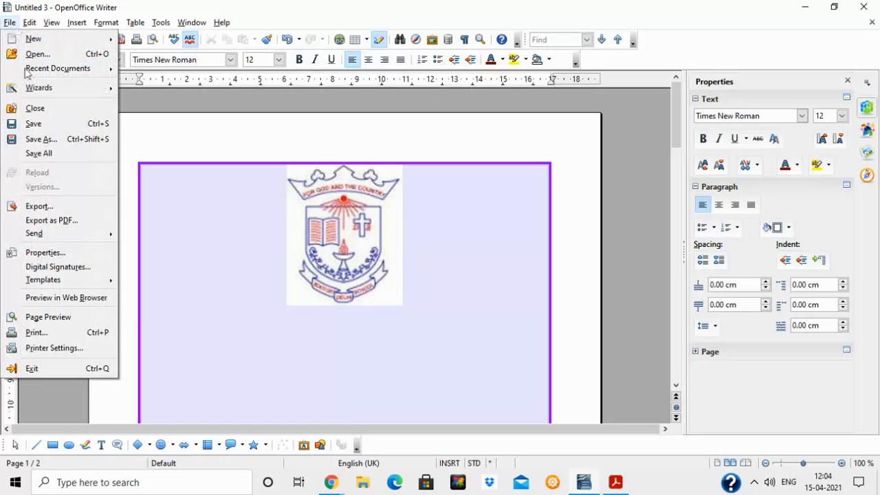
click(35, 110)
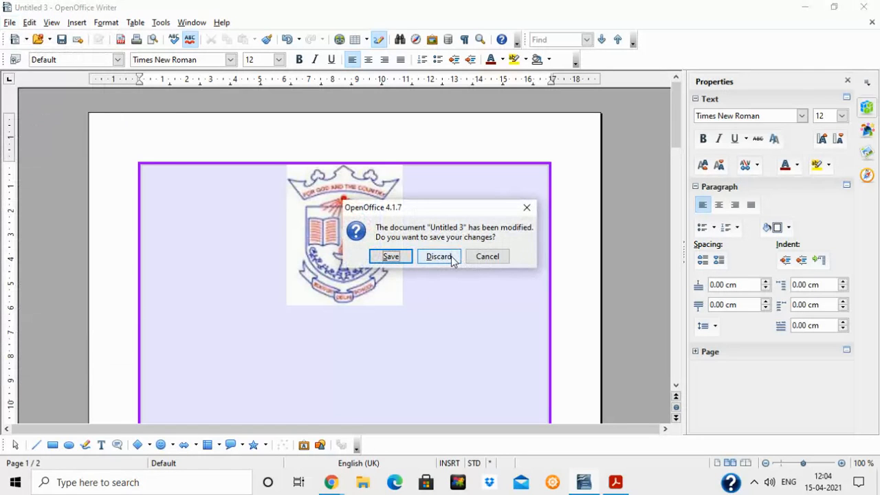
click(453, 256)
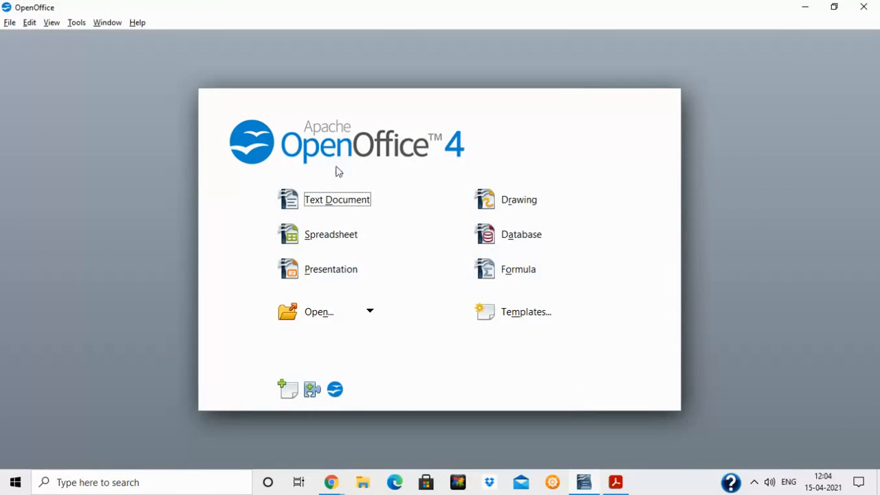
- Start a blank text document at 100% zoom and create a document from the sample template in My Templates
click(338, 199)
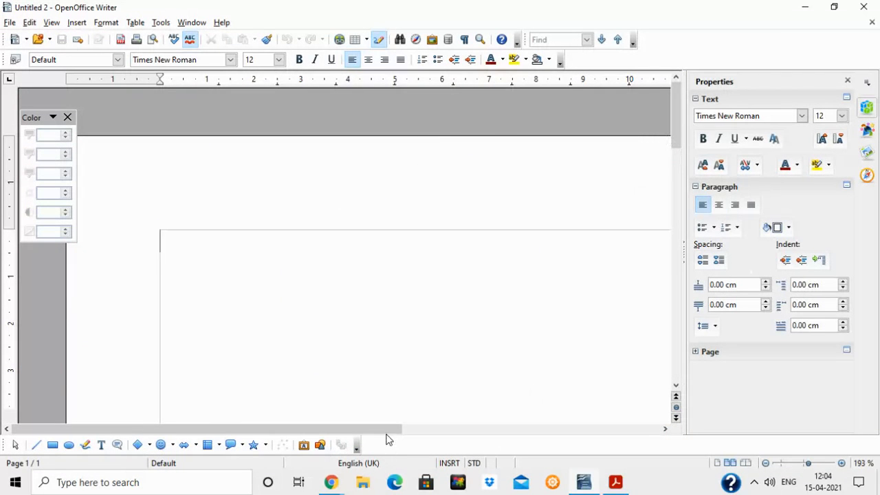
click(807, 467)
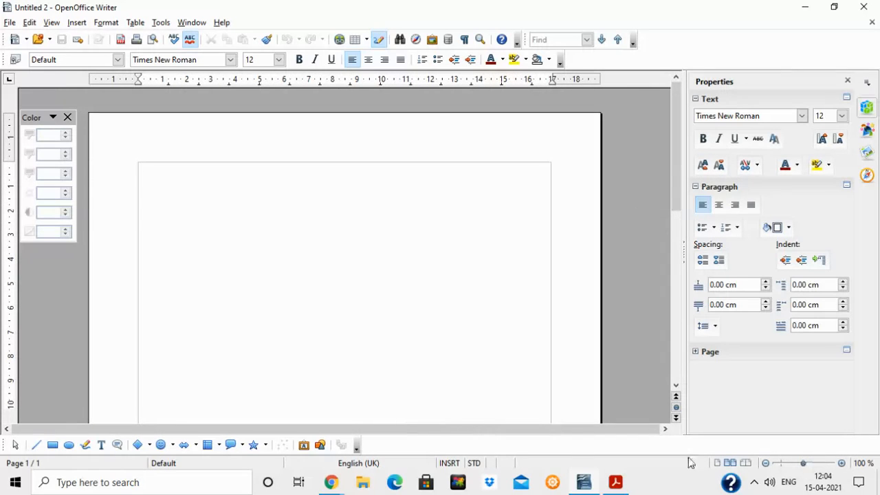
click(9, 23)
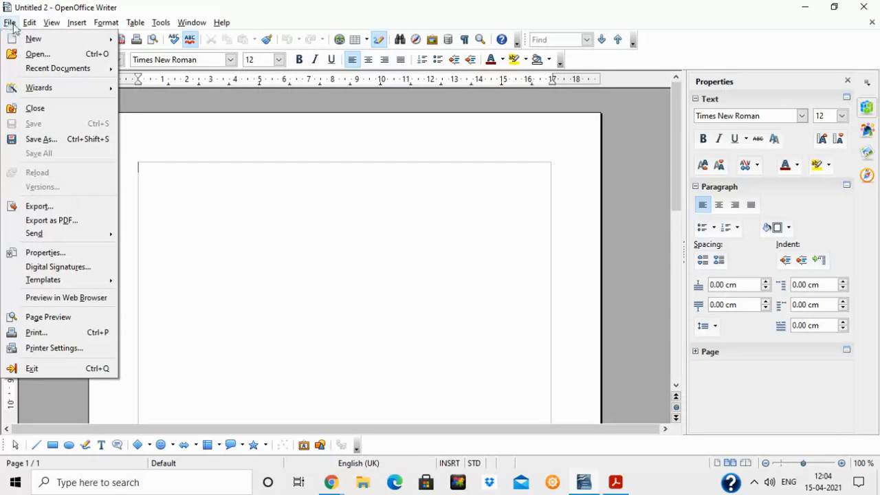
mouse_move(26, 39)
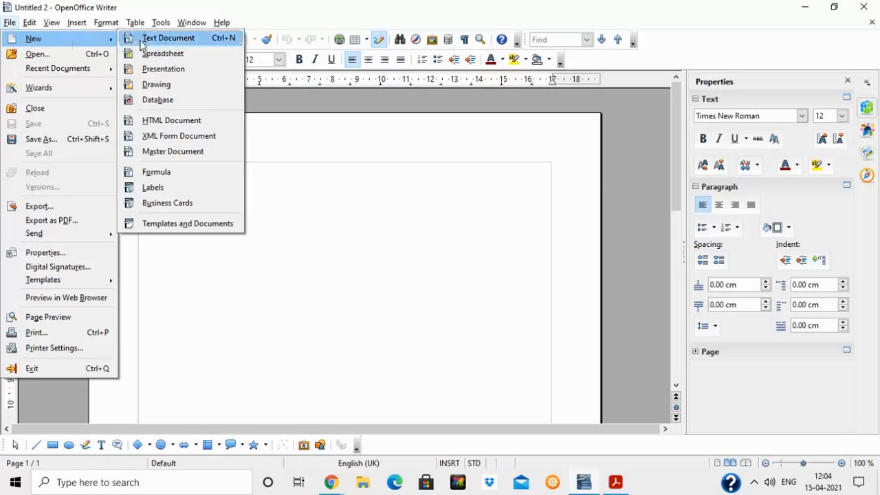
click(141, 224)
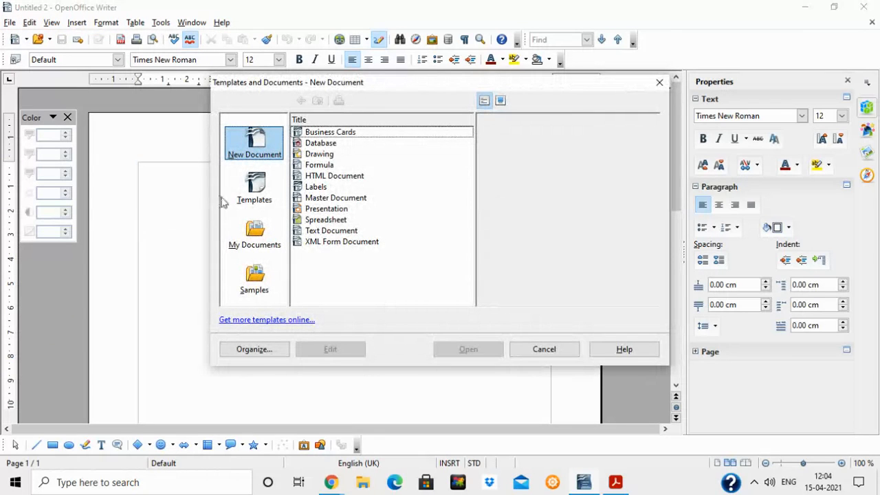
click(255, 196)
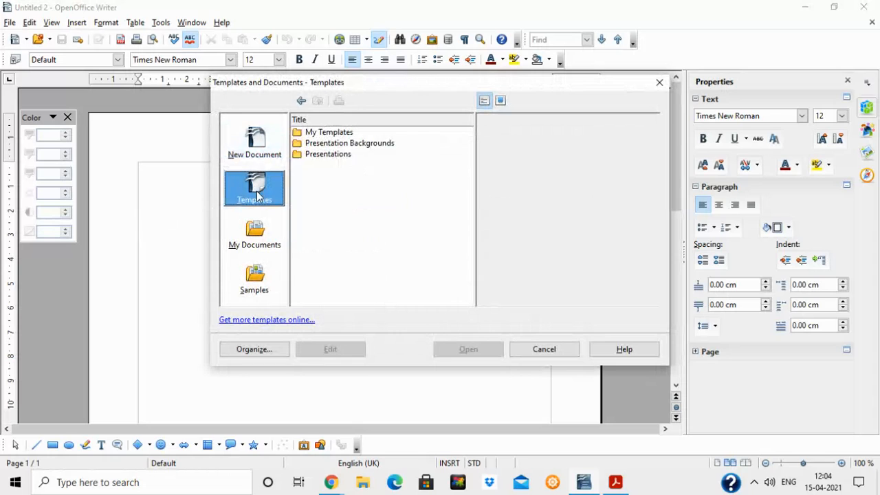
double_click(327, 132)
click(327, 167)
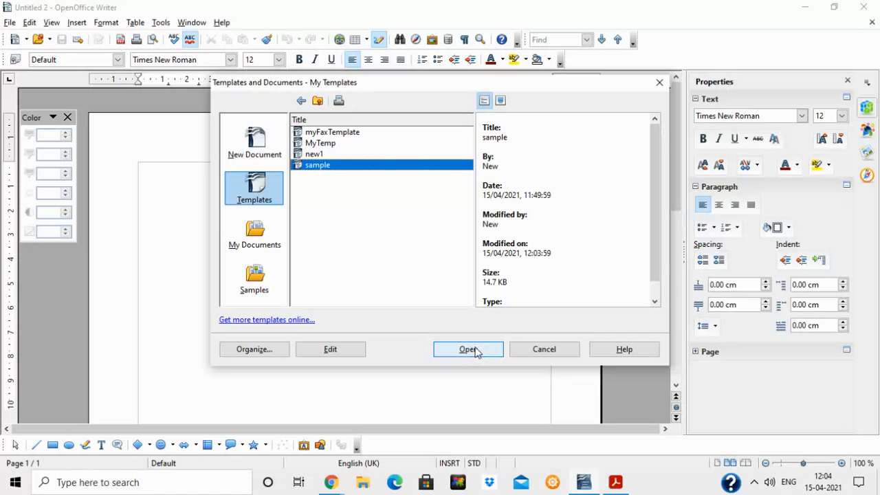
click(468, 350)
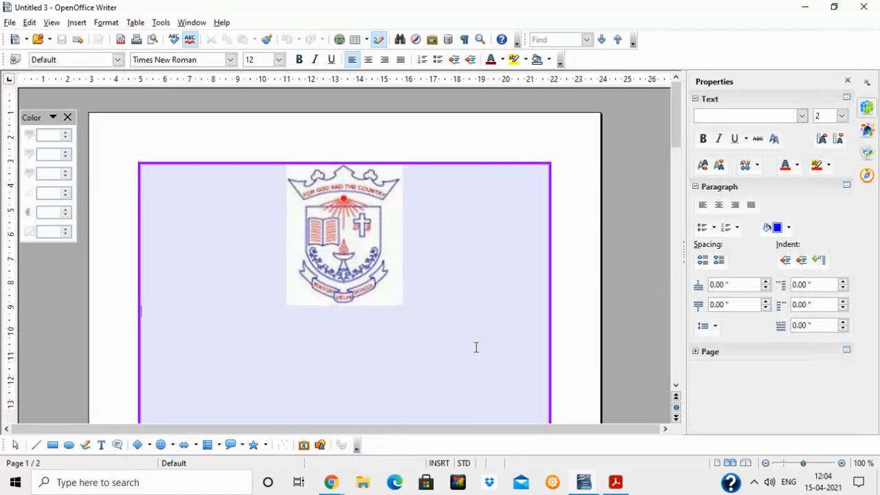
- Enter four lines of random placeholder text below the logo in the document based on the sample template
mouse_move(678, 141)
mouse_down()
mouse_move(687, 297)
mouse_move(678, 124)
mouse_up()
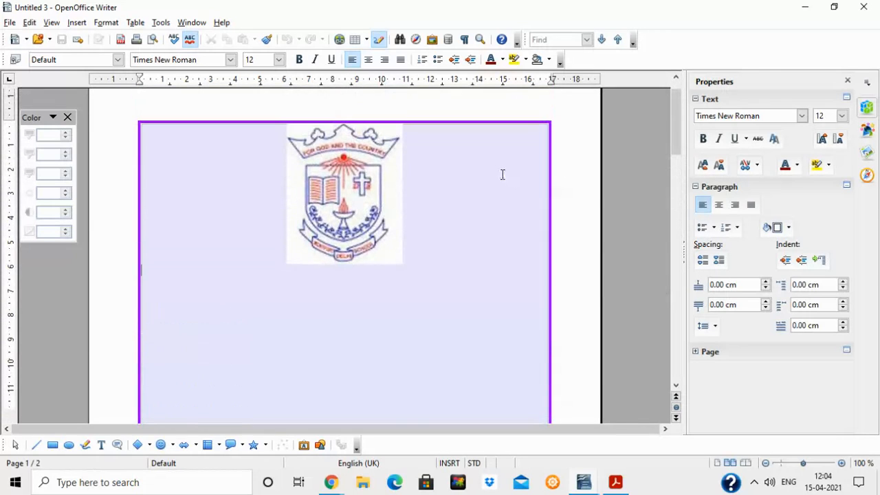
text(Sjfksdfjds fksfskk lfkkslfksksfks)
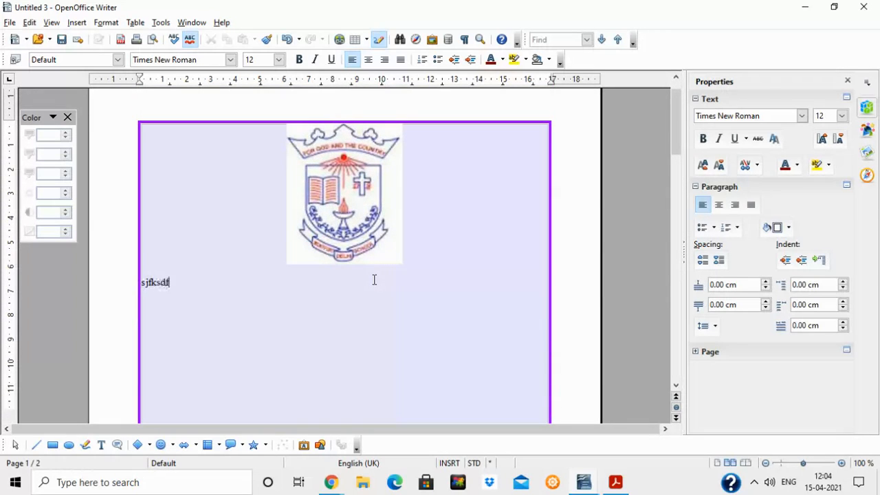
text(fkskfksf)
key(Return)
text(ddffkdsfls fkfslfslf)
text(sf)
key(Return)
text(f)
key(Return)
text(sfff f)
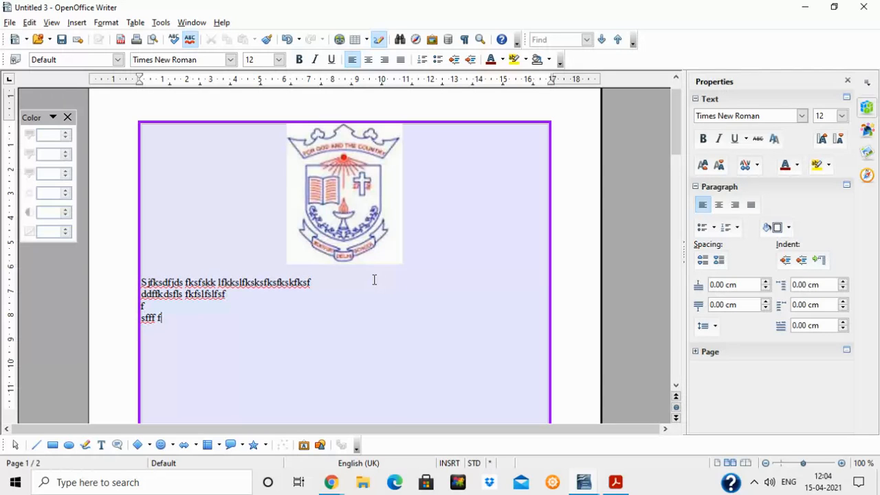
- Close the document with the placeholder text and discard its changes
click(10, 22)
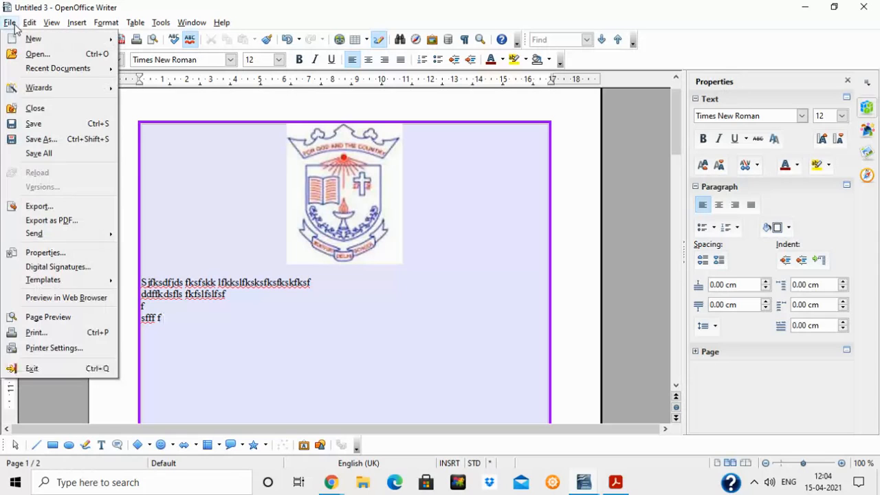
click(67, 108)
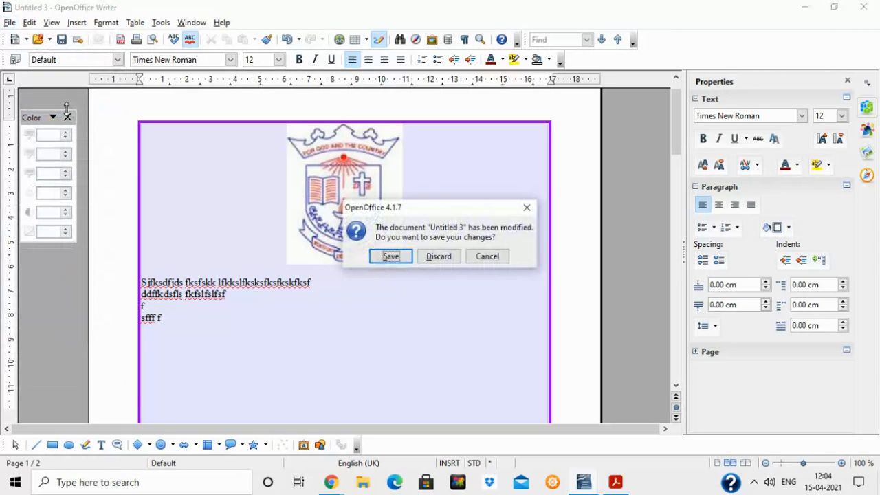
click(457, 257)
- Create another document from the sample template in My Templates and enter "Notice for parents," below the logo
click(9, 22)
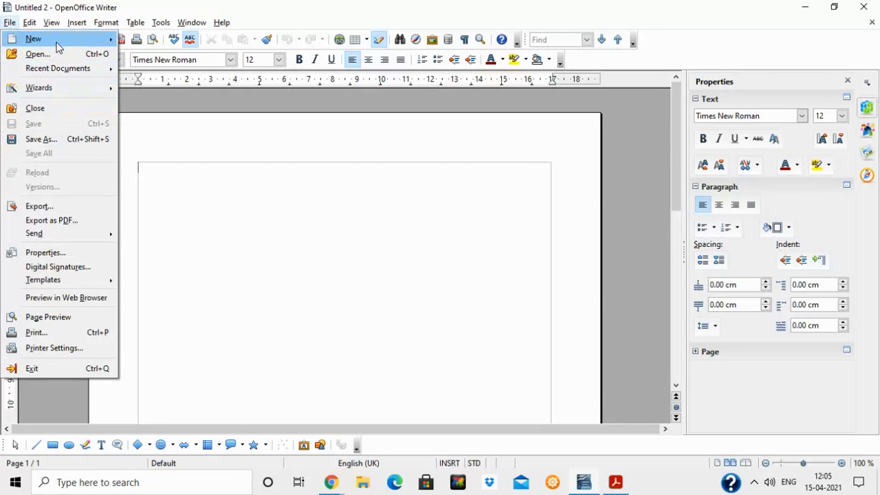
mouse_move(58, 41)
click(204, 223)
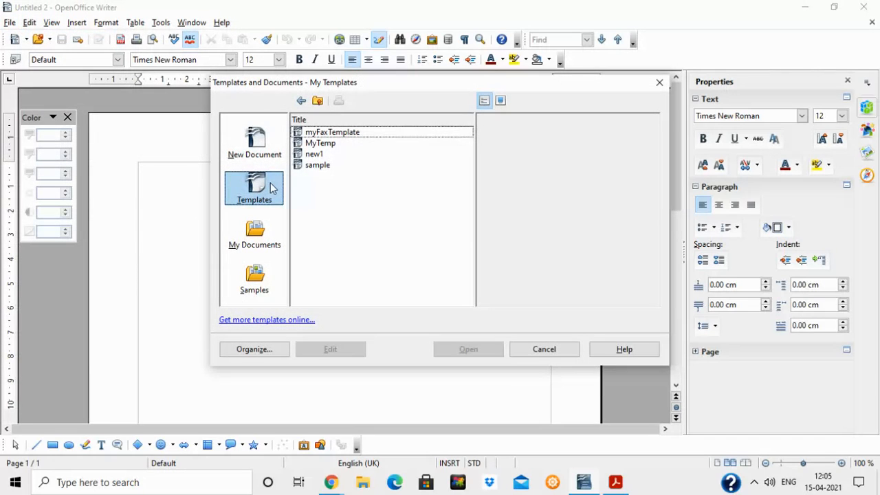
click(273, 187)
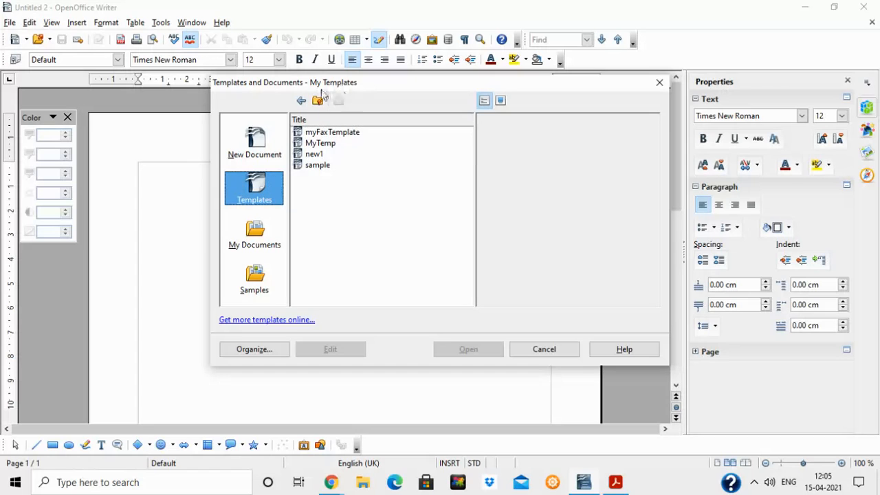
double_click(322, 166)
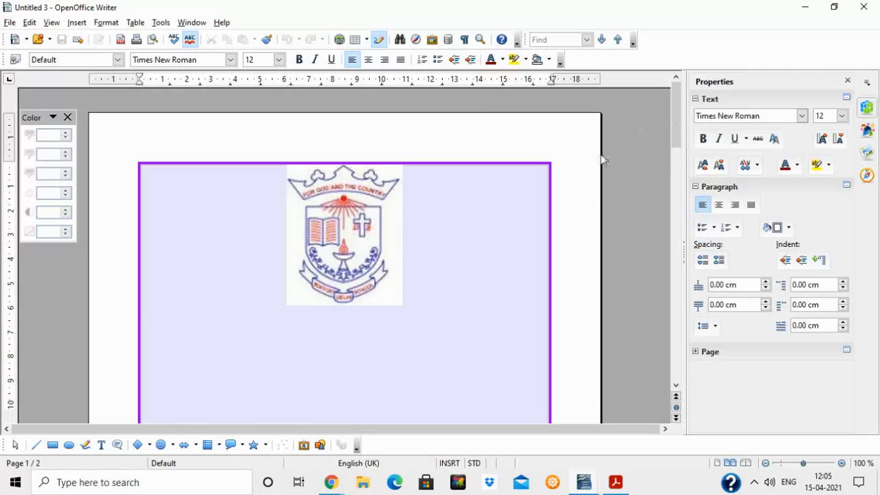
key(Return)
text(Notice for parents,)
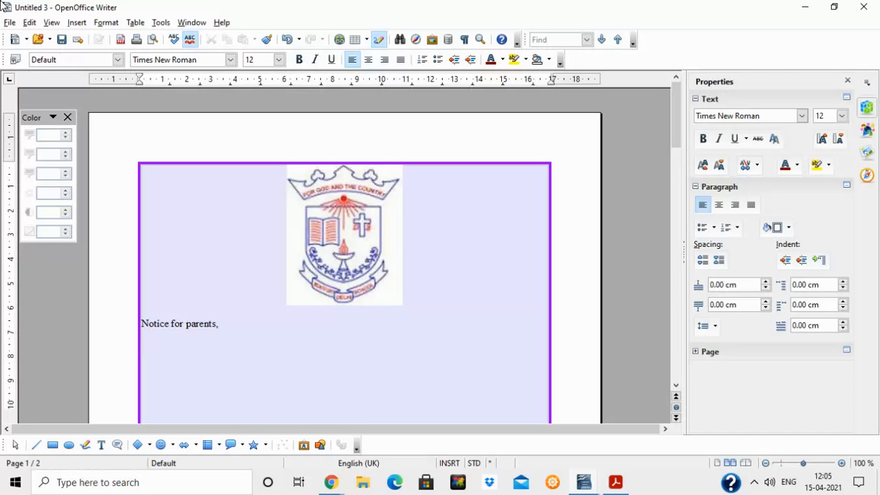
click(10, 22)
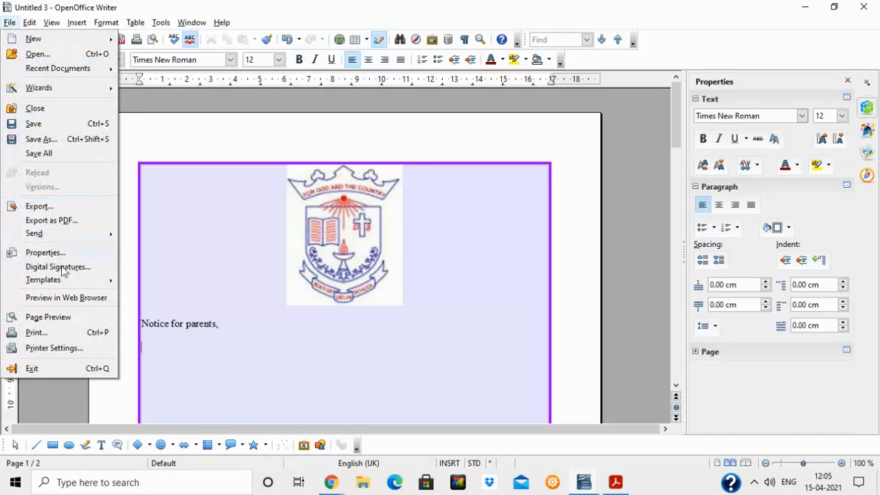
mouse_move(62, 281)
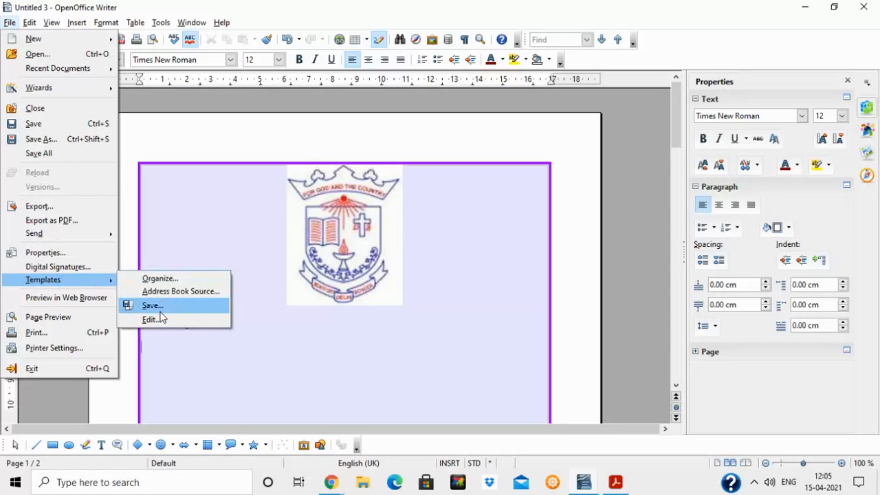
click(268, 352)
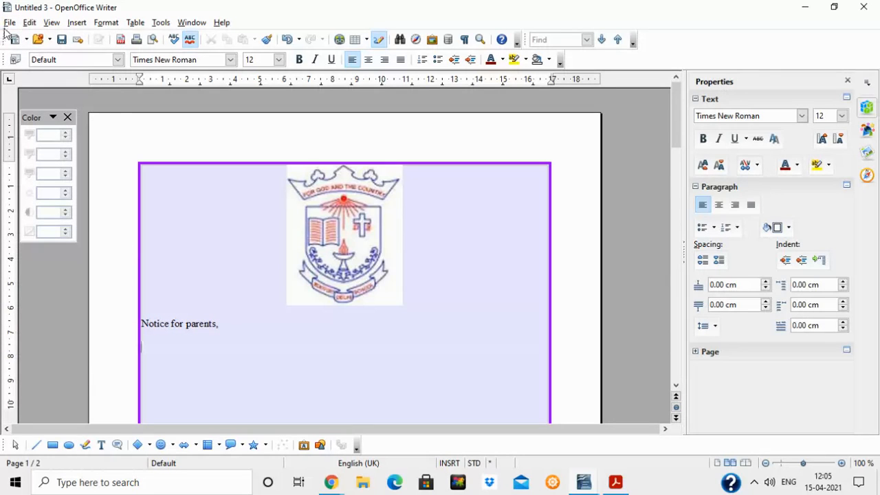
- Close the parents' notice without saving its changes, and close the blank text document as well
click(9, 23)
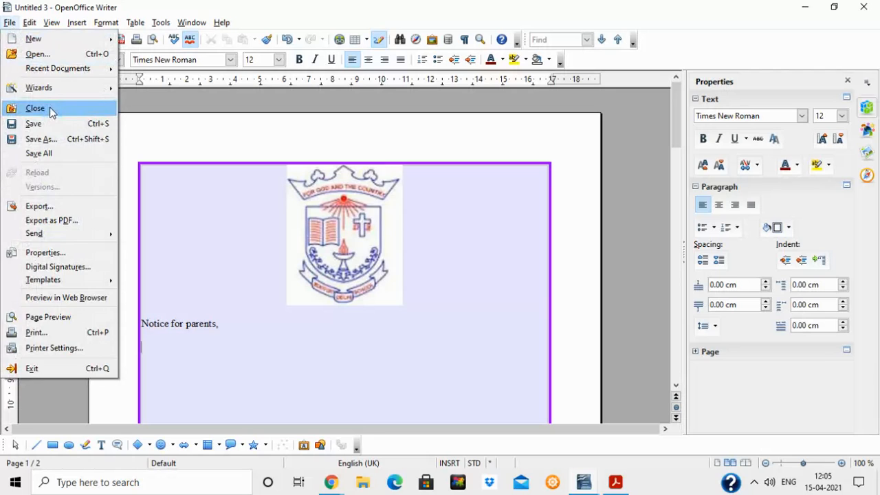
click(49, 108)
click(458, 256)
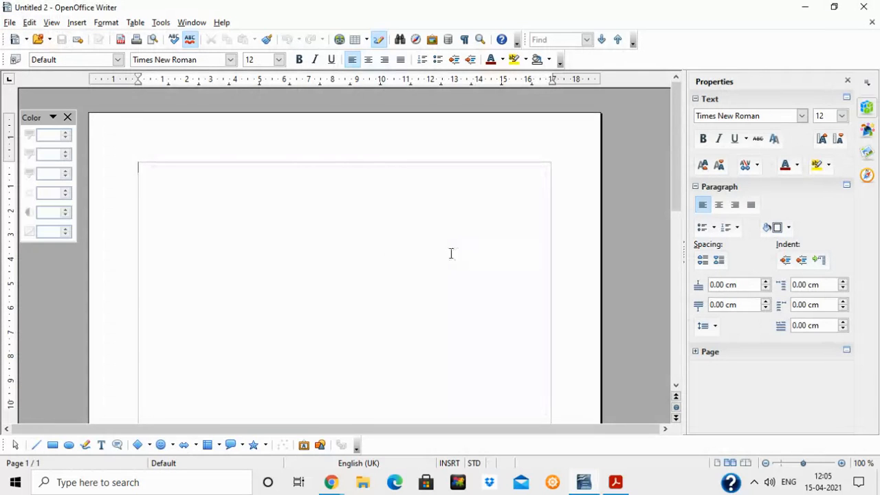
click(9, 22)
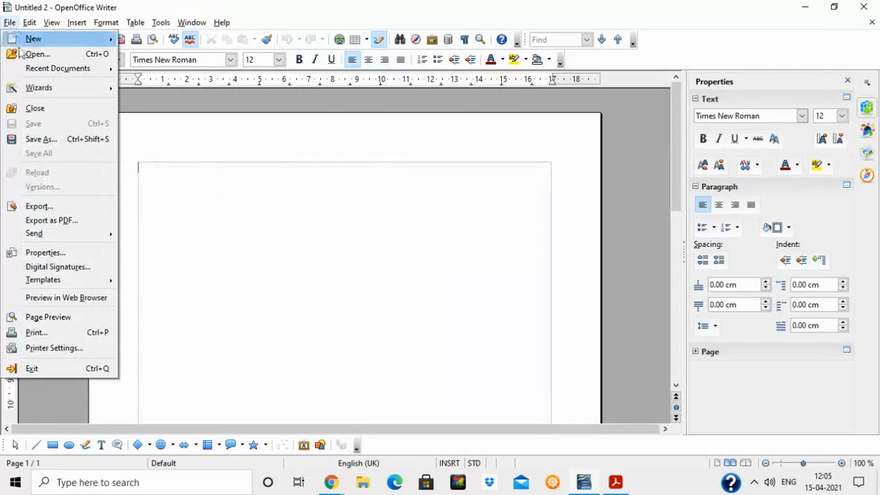
click(39, 108)
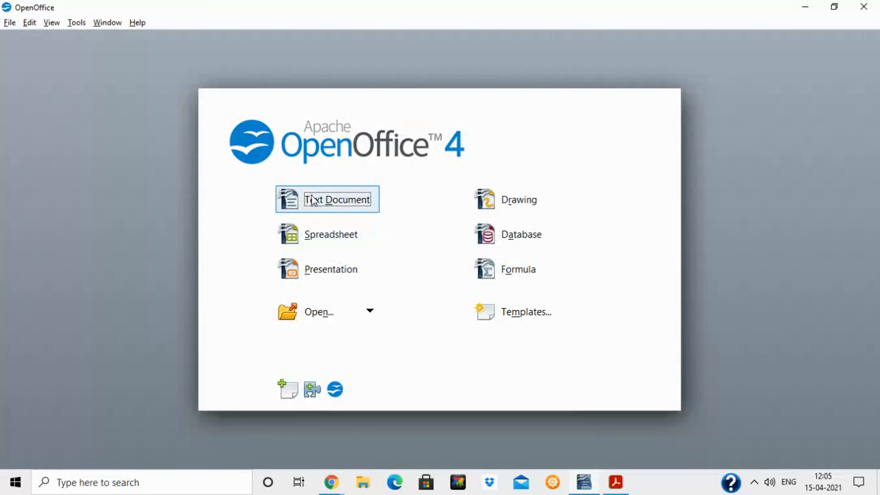
- Start a new blank text document and view the template folders in Template Management, leaving them unedited
click(313, 200)
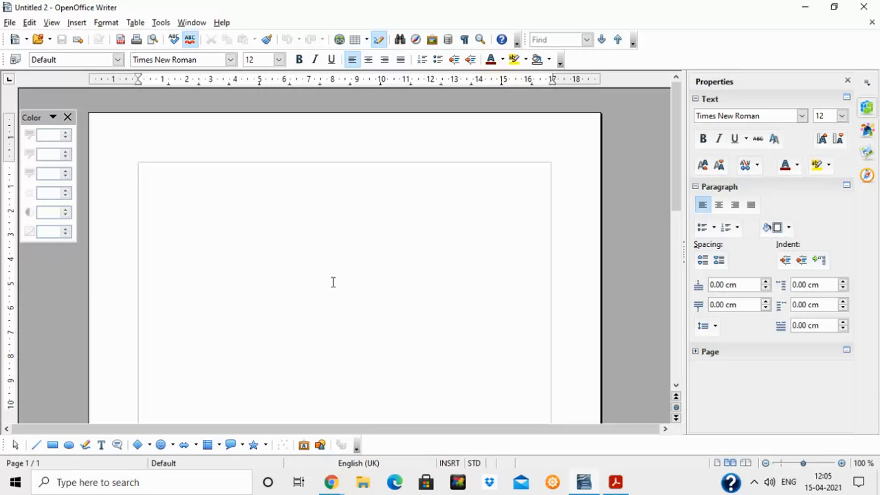
click(9, 22)
mouse_move(29, 22)
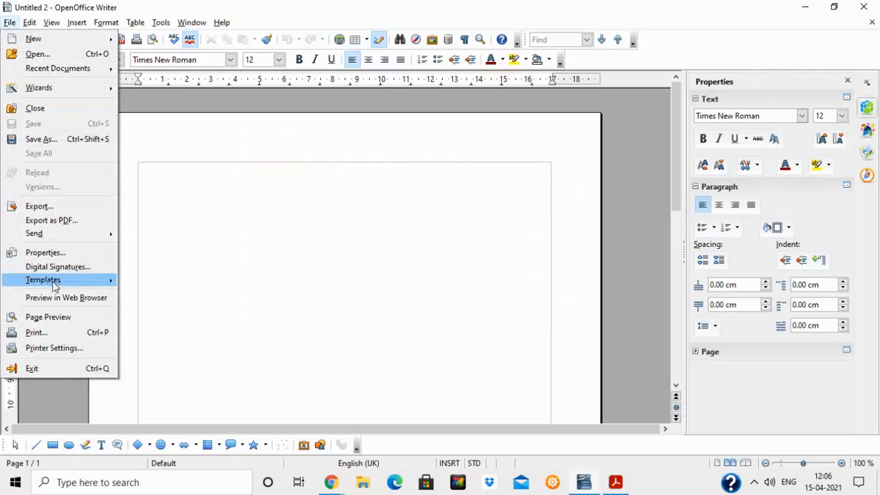
mouse_move(55, 286)
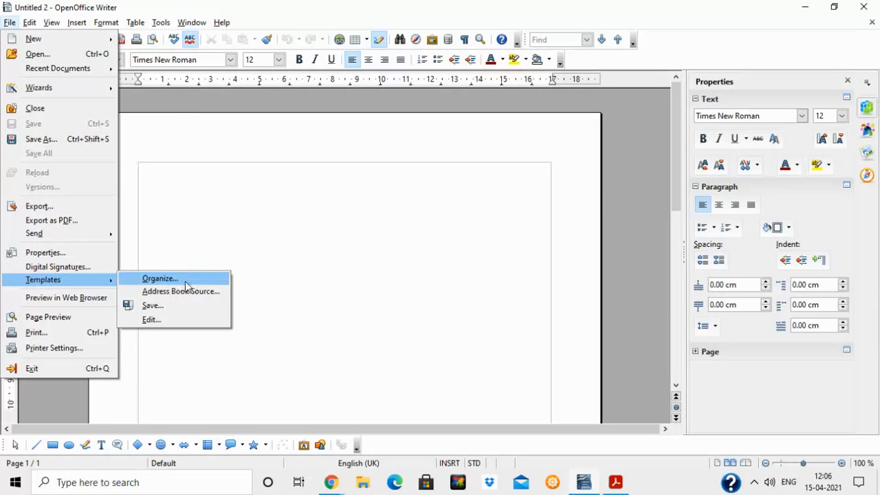
click(159, 279)
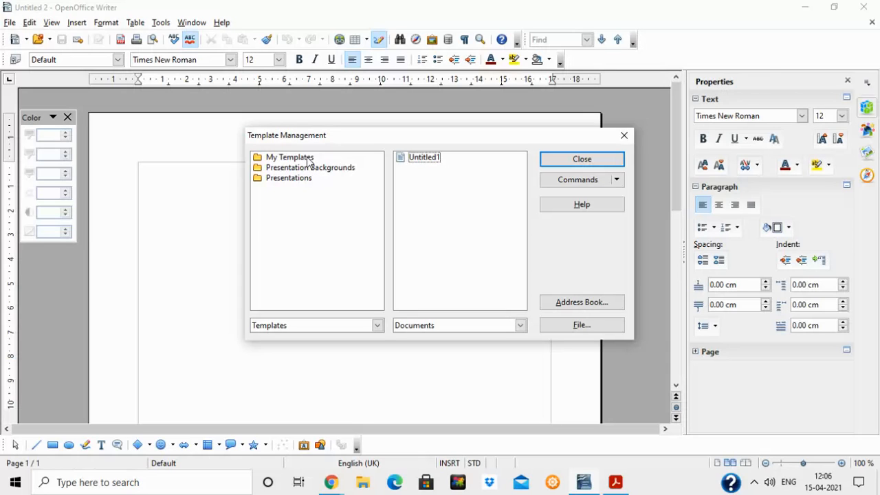
click(594, 158)
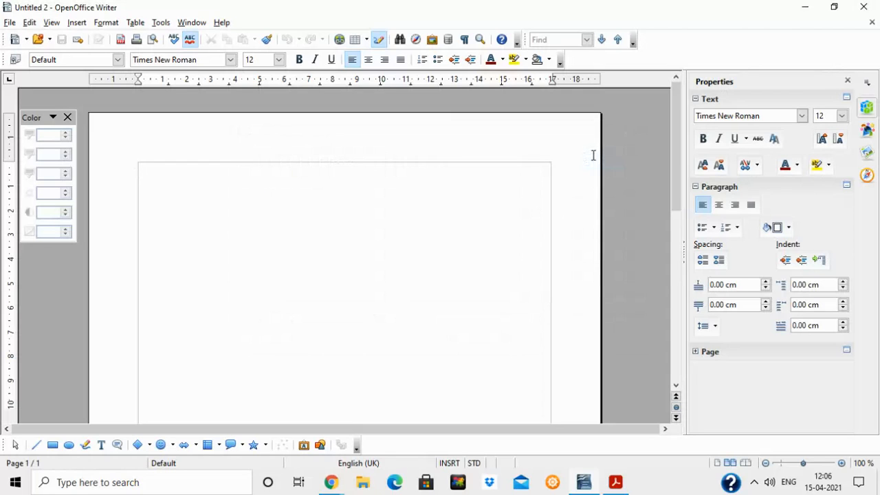
- Set the sample template from My Templates as the default template in Template Management and close the dialog
click(10, 23)
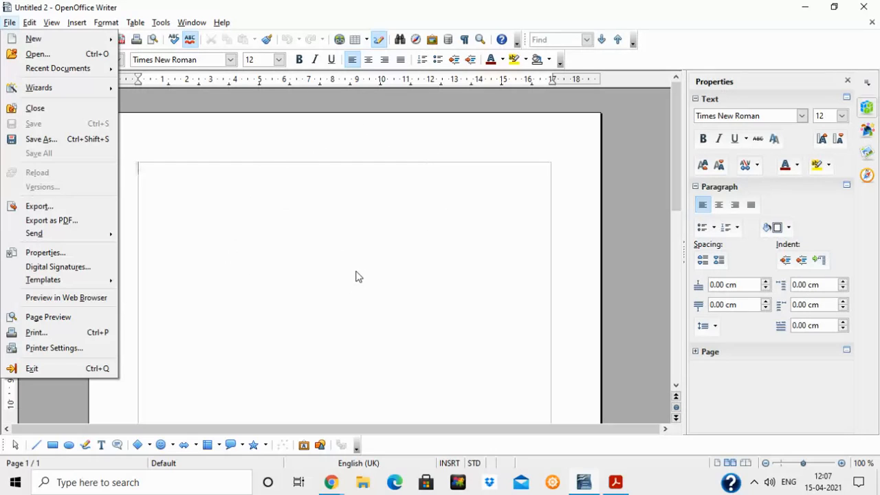
mouse_move(45, 284)
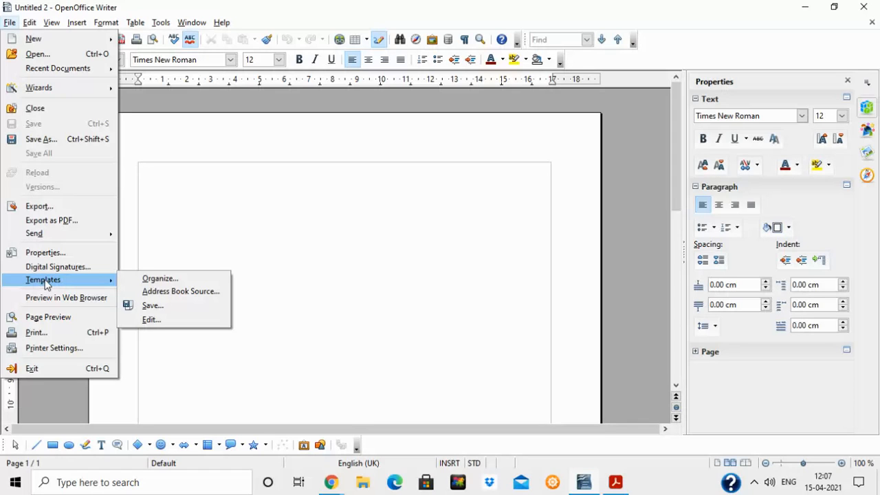
click(150, 279)
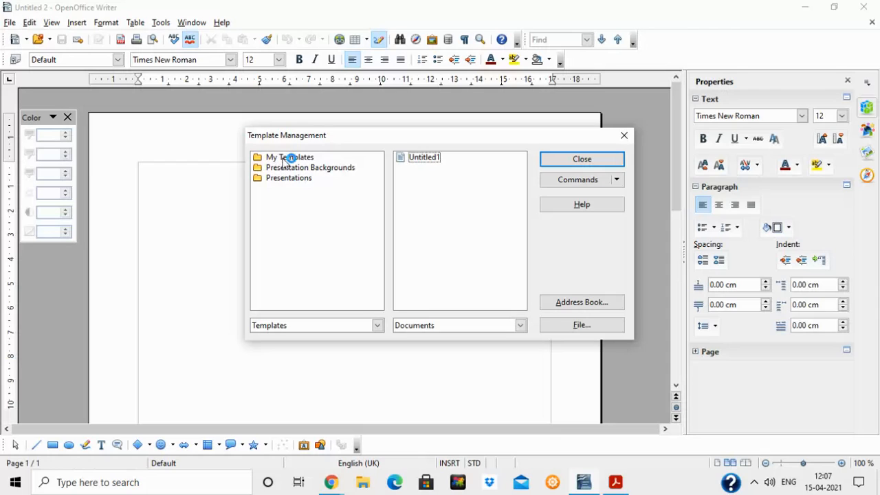
double_click(283, 158)
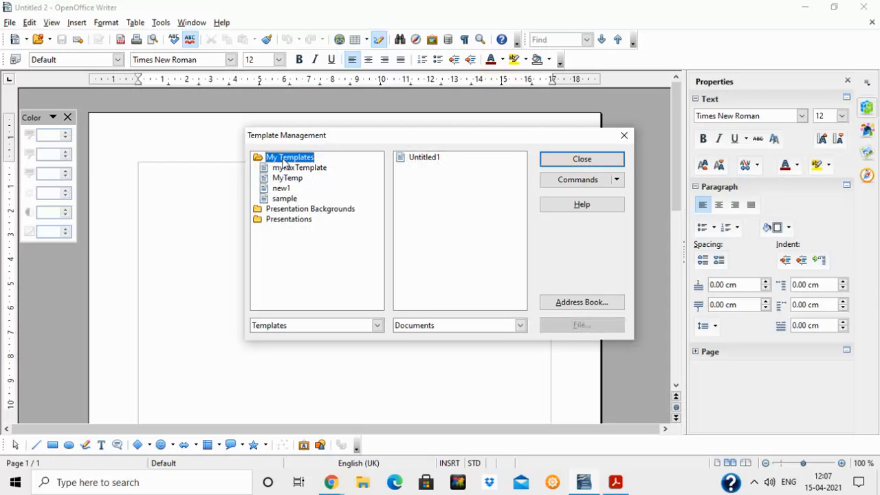
click(285, 199)
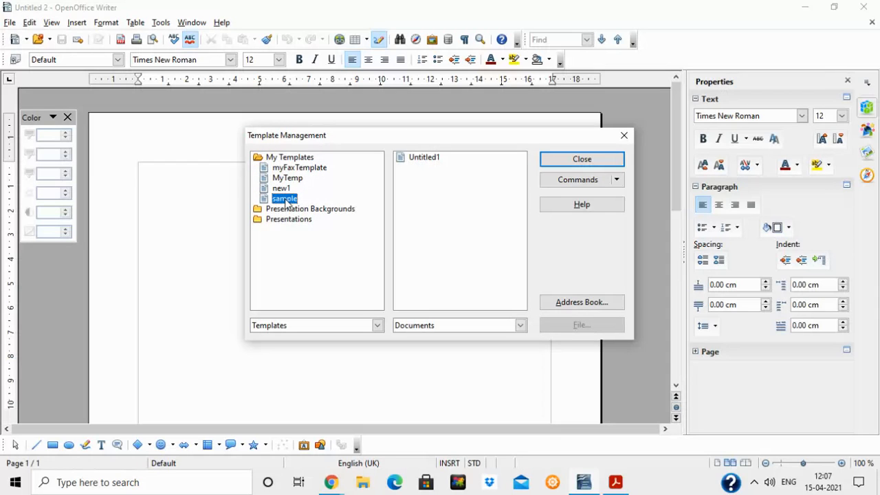
click(617, 180)
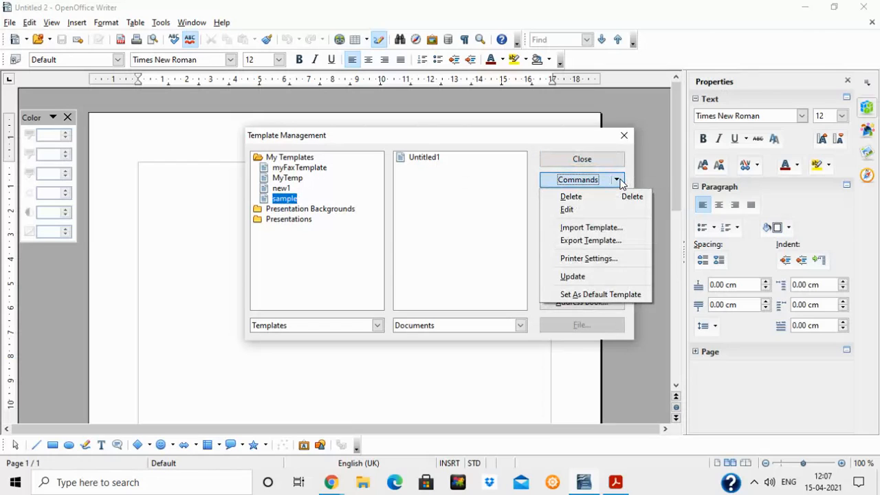
click(590, 295)
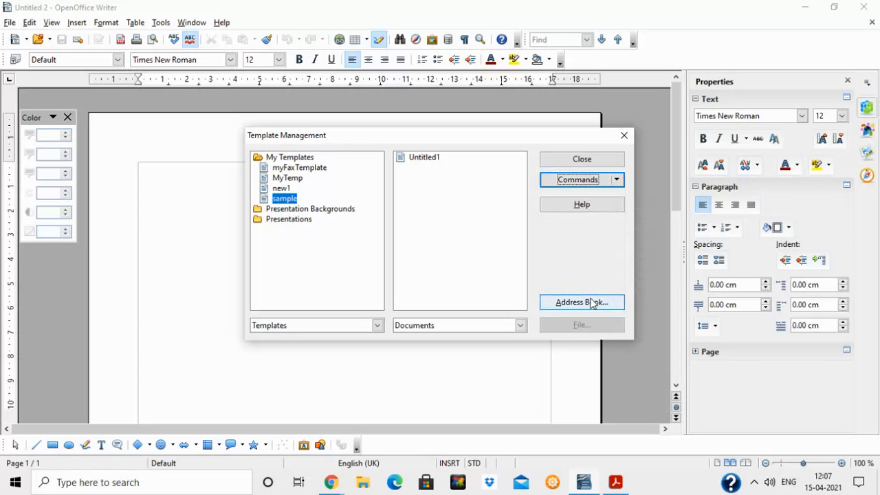
click(617, 180)
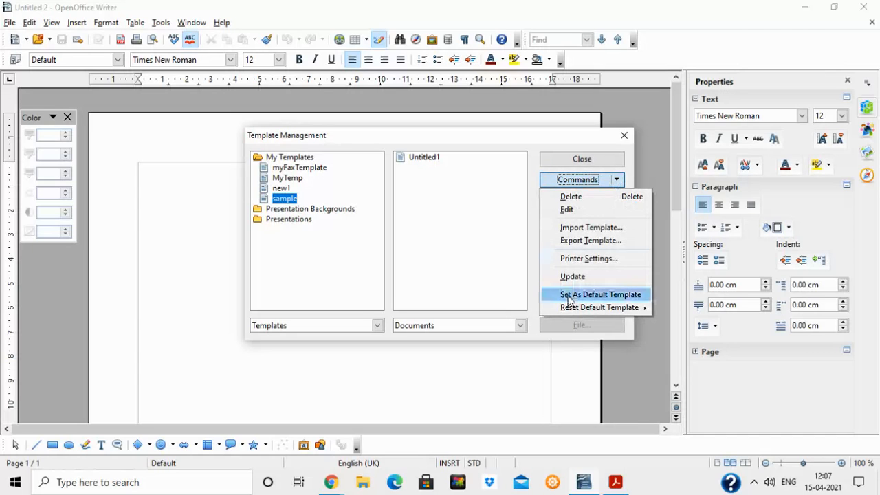
click(611, 164)
click(609, 164)
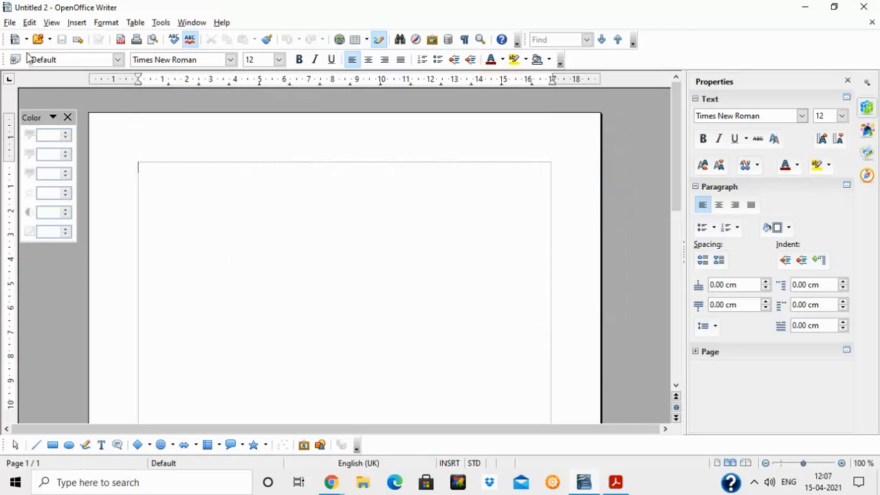
- Create a new text document to test the default template, and close that document
click(10, 23)
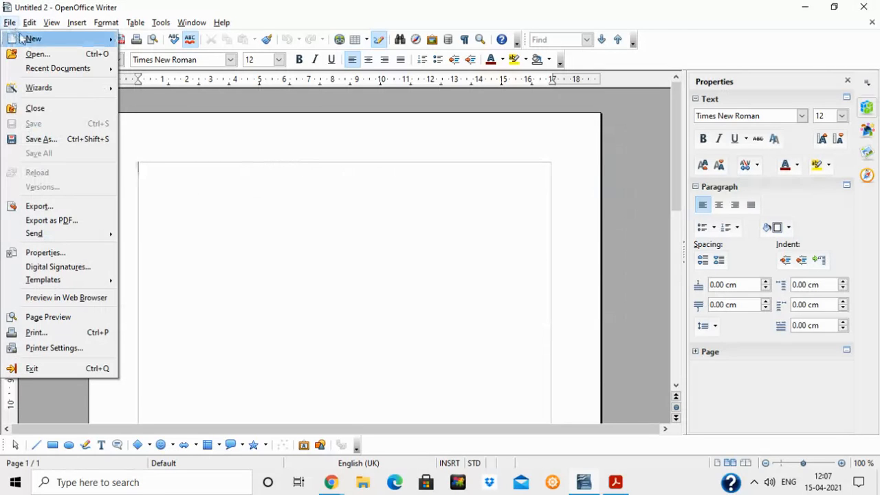
mouse_move(21, 38)
click(164, 38)
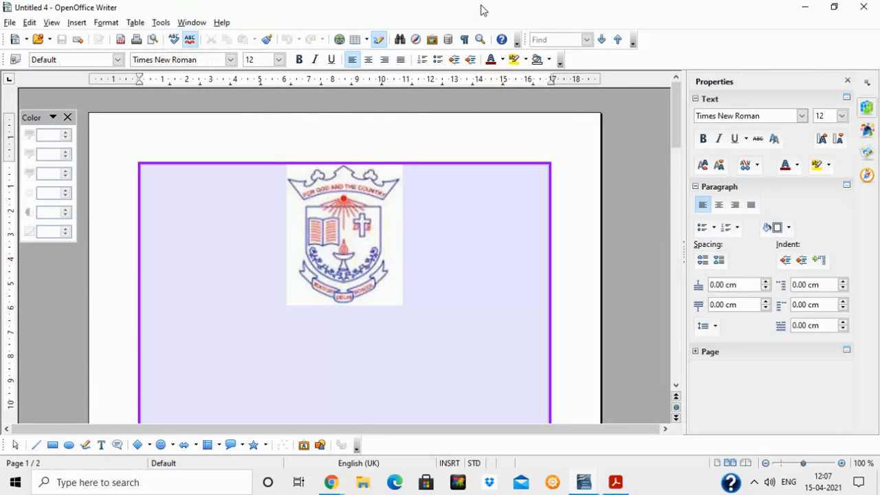
click(865, 7)
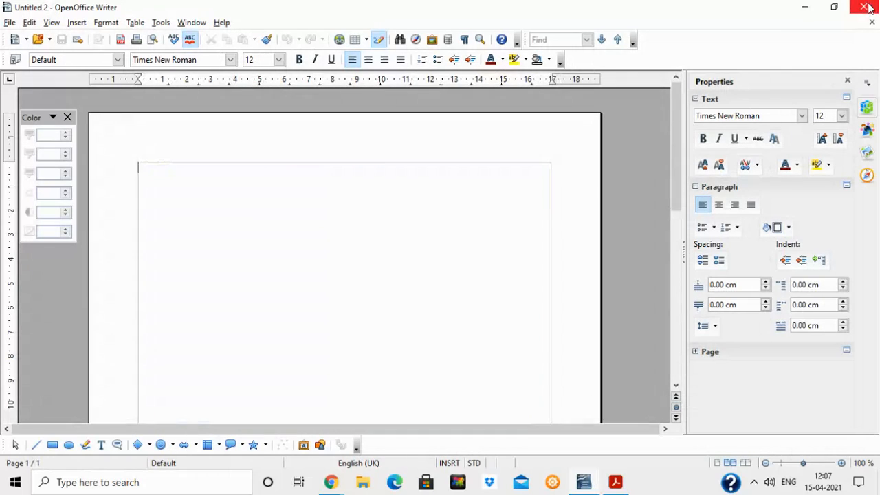
- Create another new text document based on the default template and keep it open
click(9, 22)
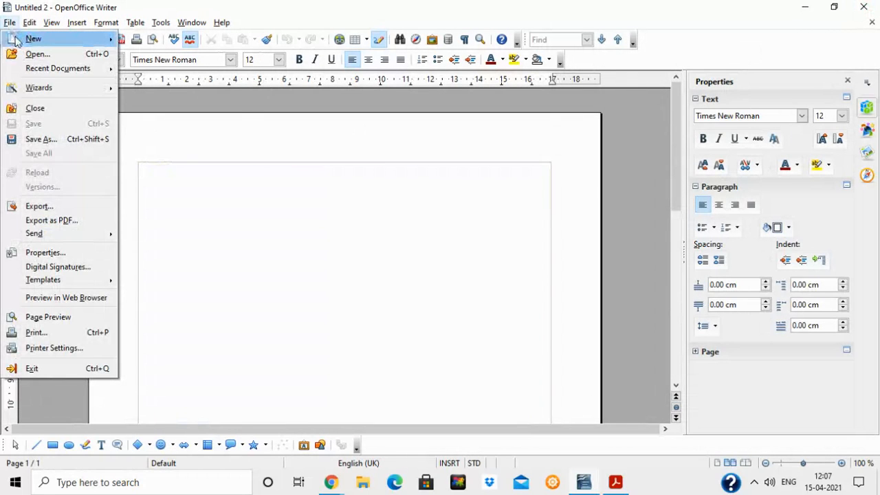
mouse_move(30, 40)
click(183, 40)
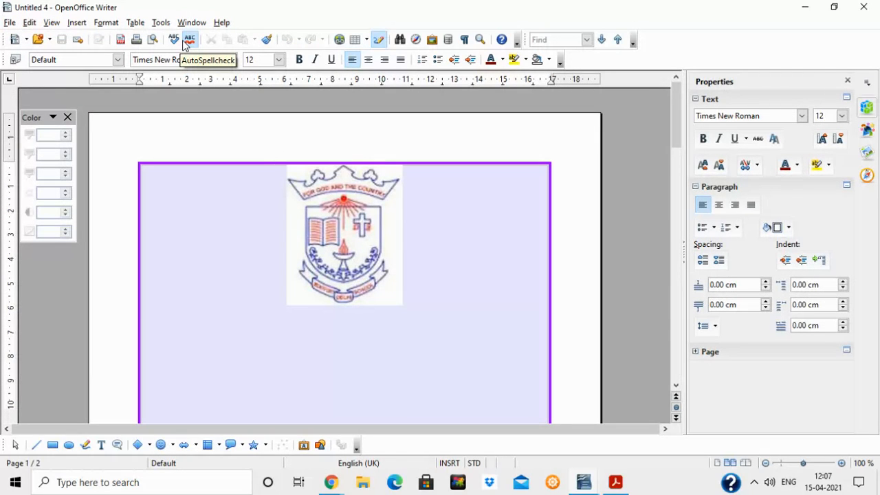
mouse_move(677, 137)
mouse_down()
mouse_move(686, 222)
mouse_move(680, 138)
mouse_up()
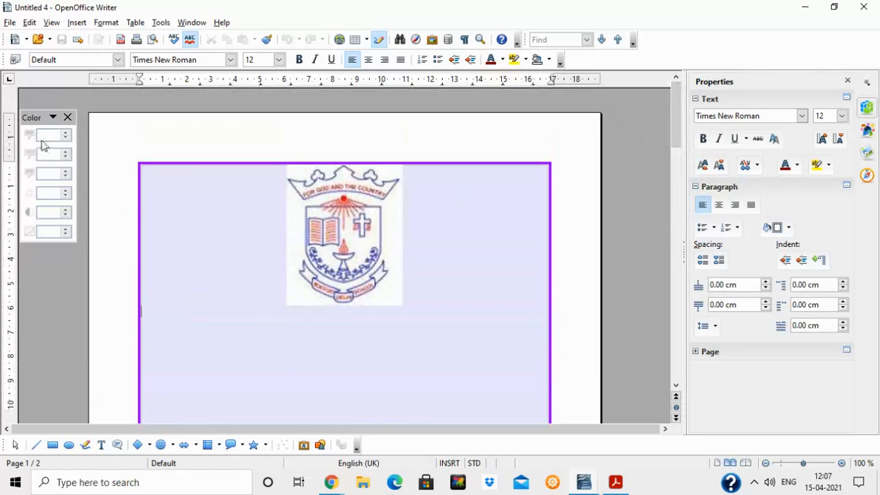
click(9, 23)
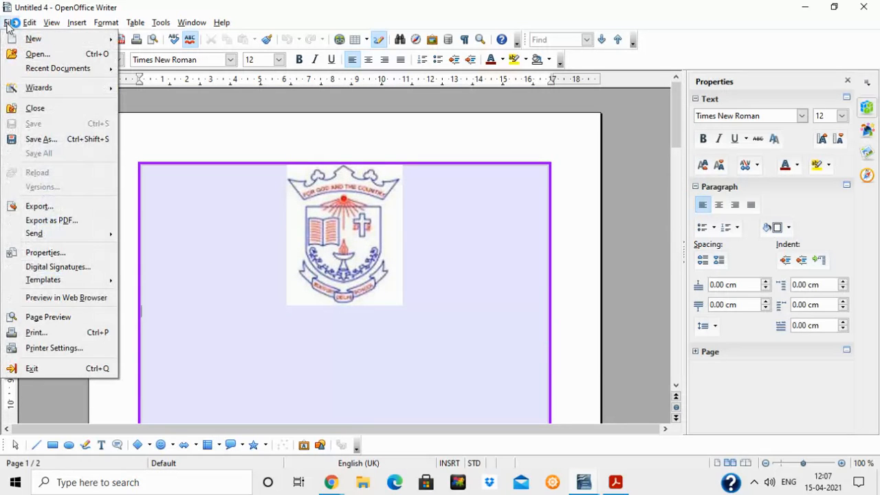
mouse_move(22, 40)
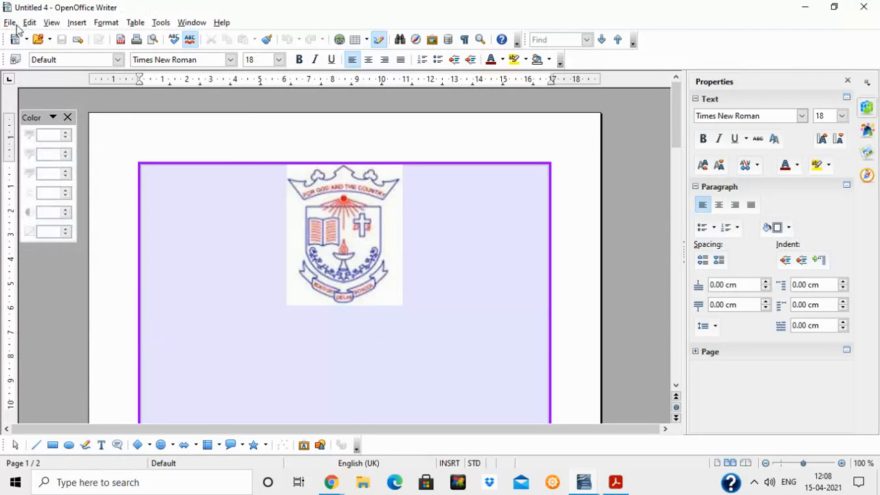
- Reset the default template for text documents in Template Management and create a new text document
click(15, 23)
mouse_move(68, 282)
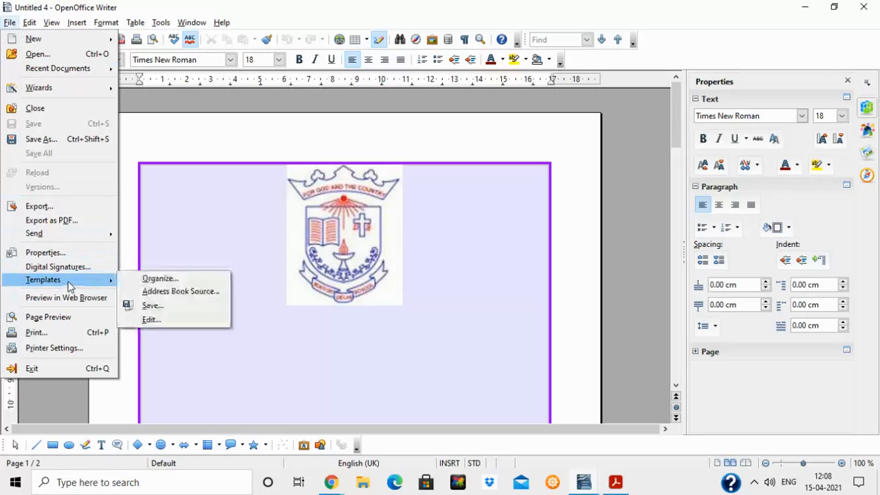
click(143, 282)
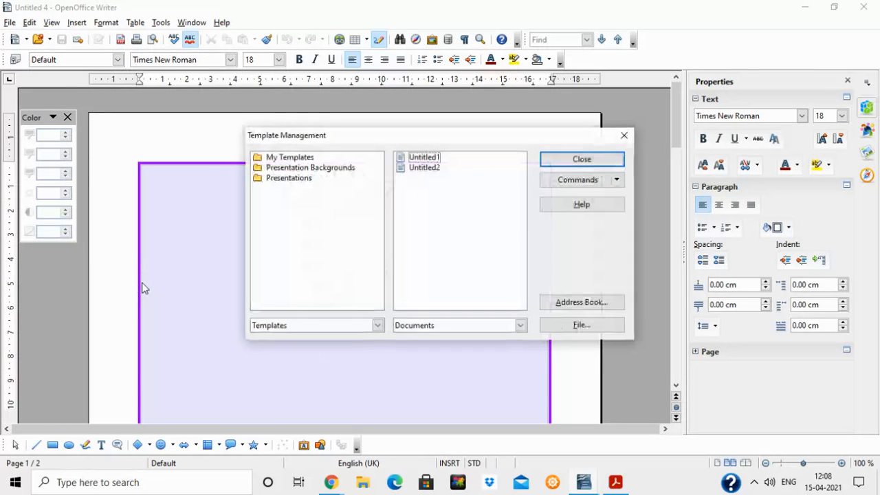
click(617, 181)
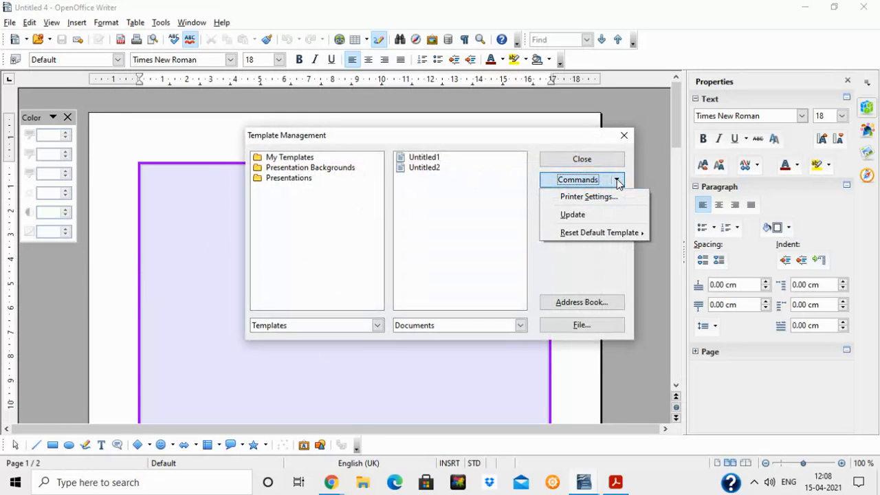
mouse_move(592, 239)
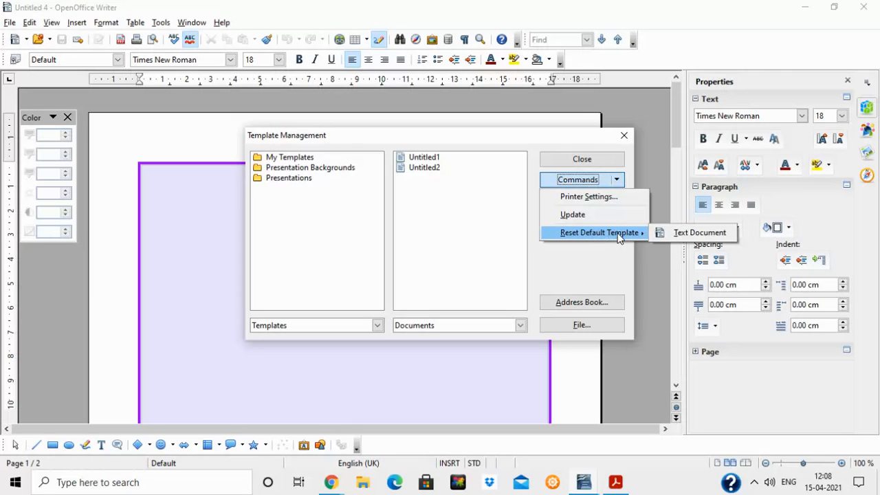
click(665, 234)
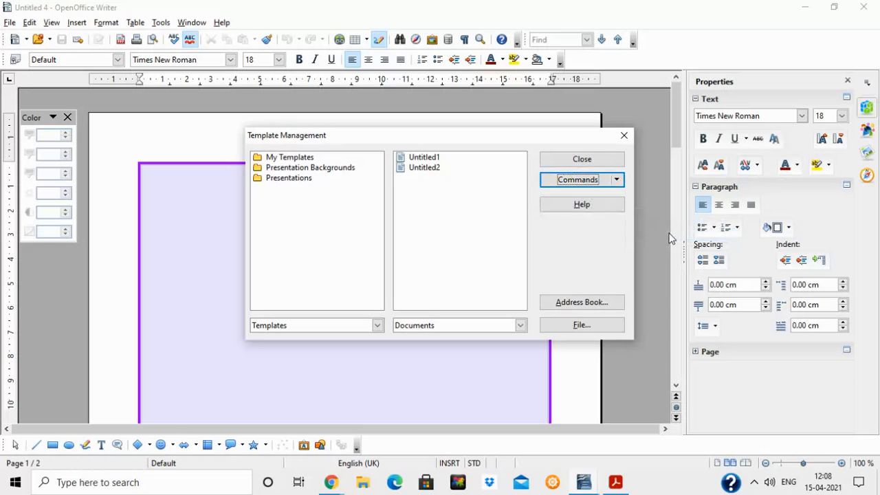
click(570, 159)
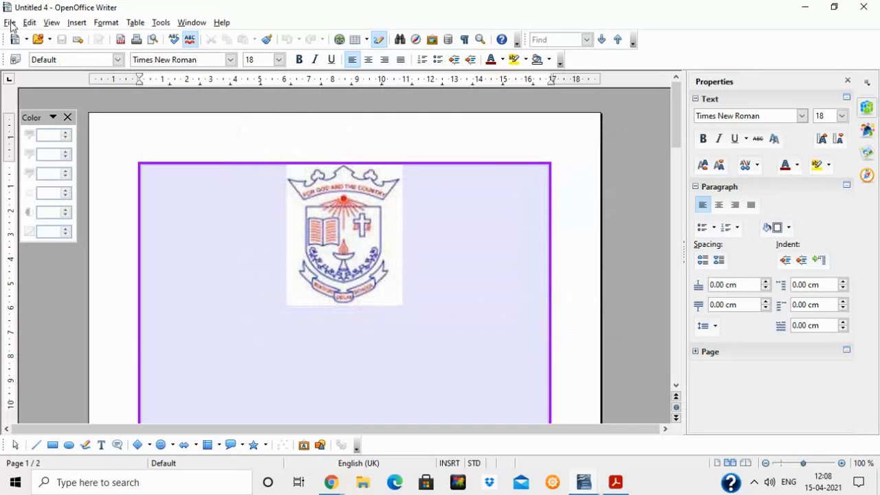
click(10, 22)
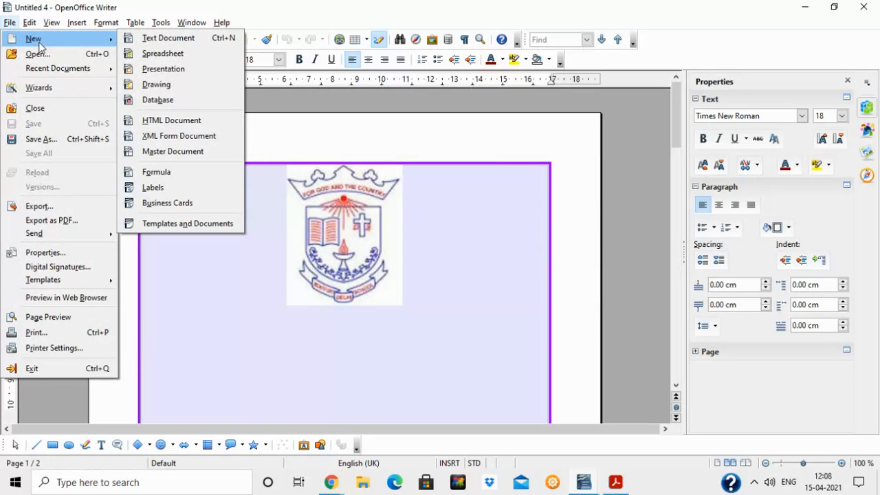
click(147, 39)
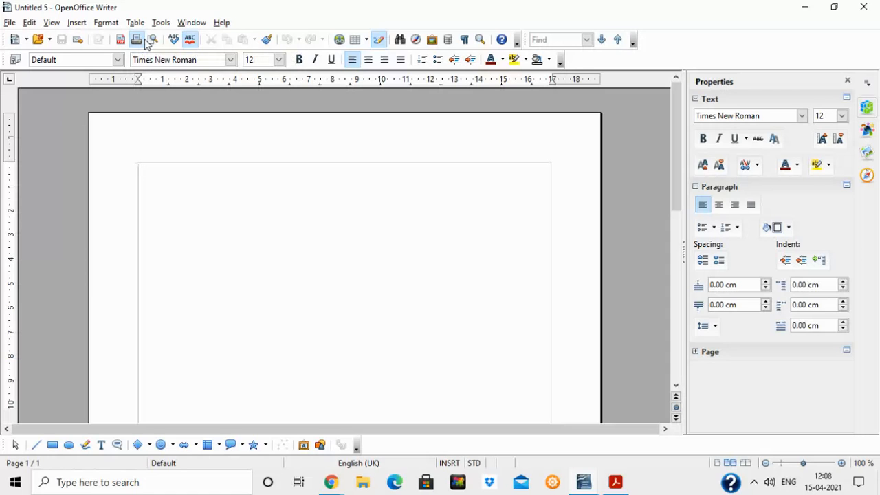
- Switch to the textbook PDF in Adobe Acrobat Reader and view the template activity and questions on page 28
click(616, 482)
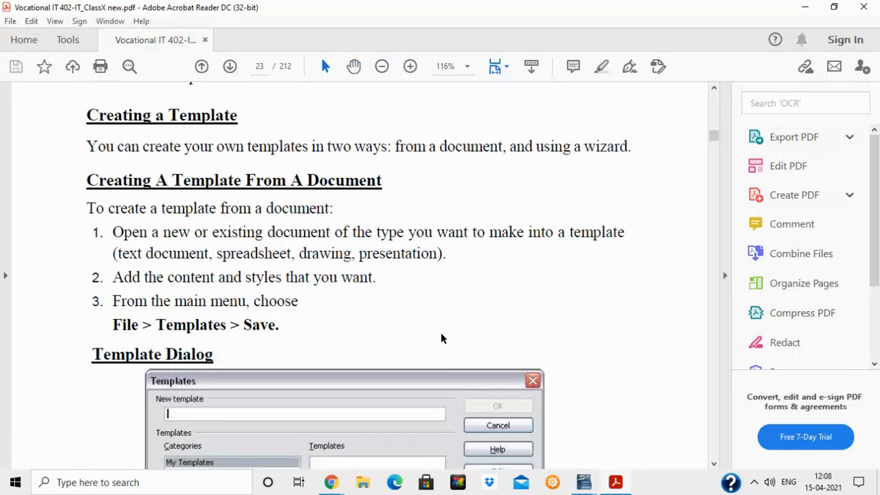
scroll(442, 337, down, 1)
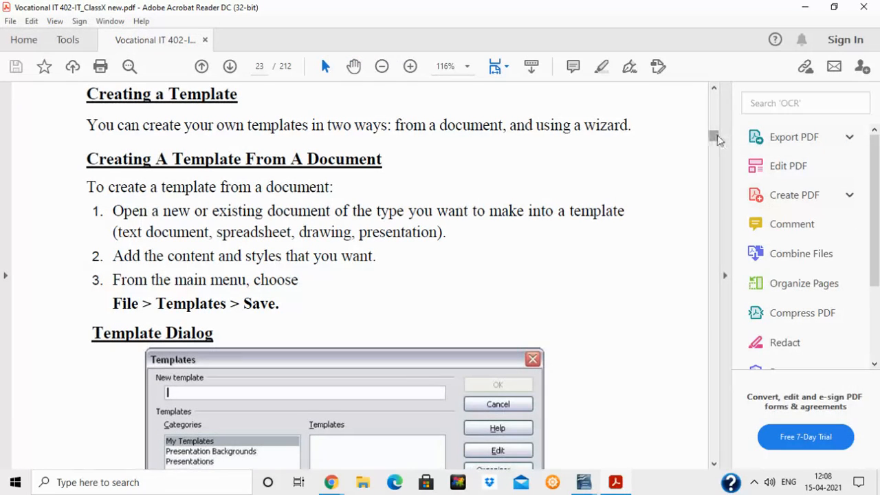
drag(717, 138, 718, 143)
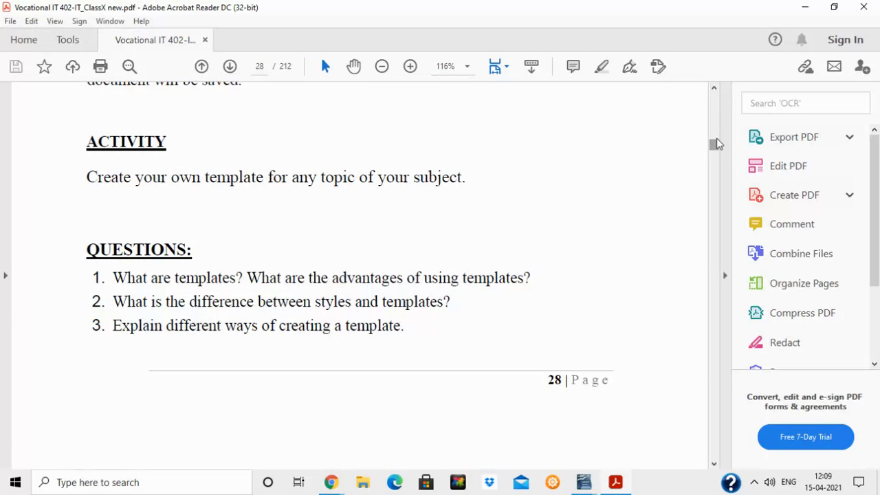